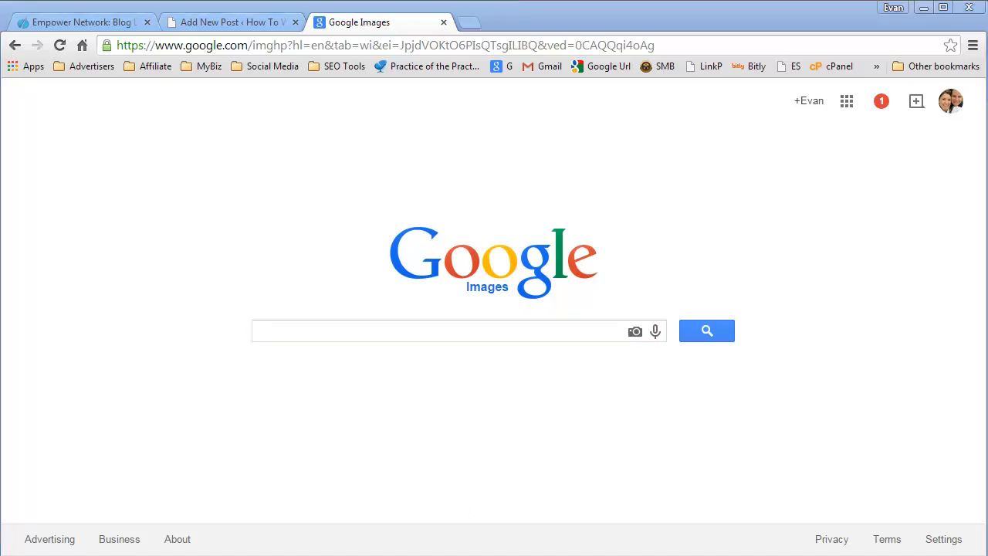
Step: Switch from the browser to the blank Microsoft Word document
left_click(412, 555)
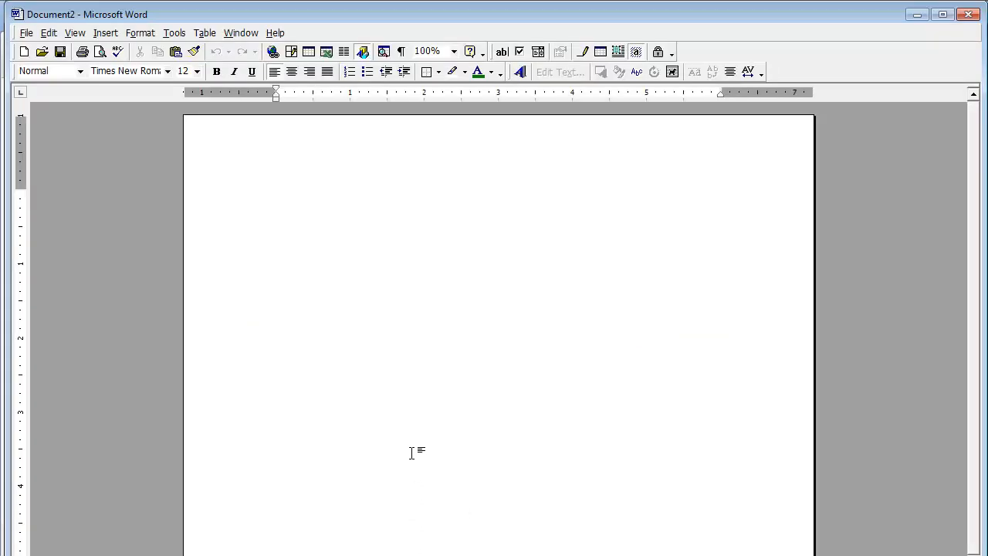
key("super")
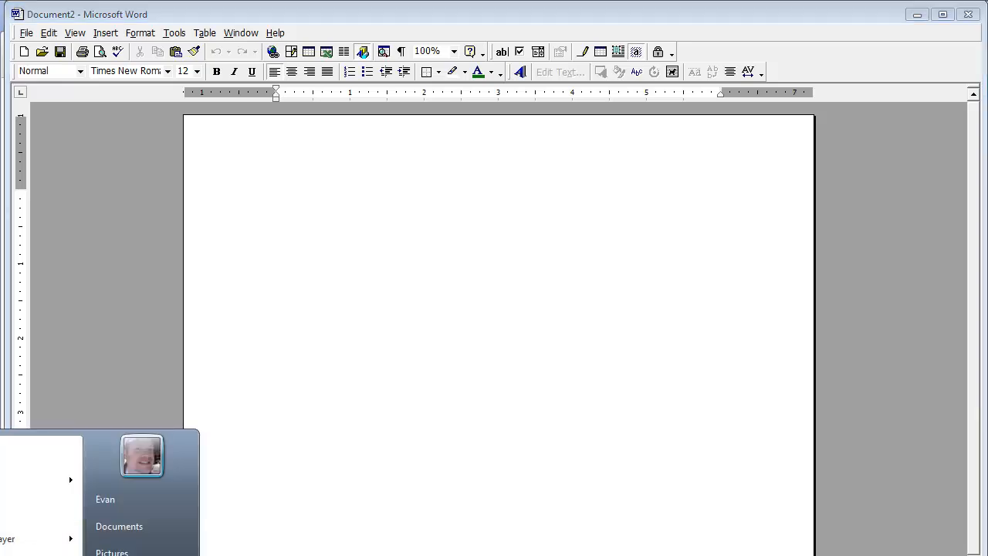
left_click(541, 463)
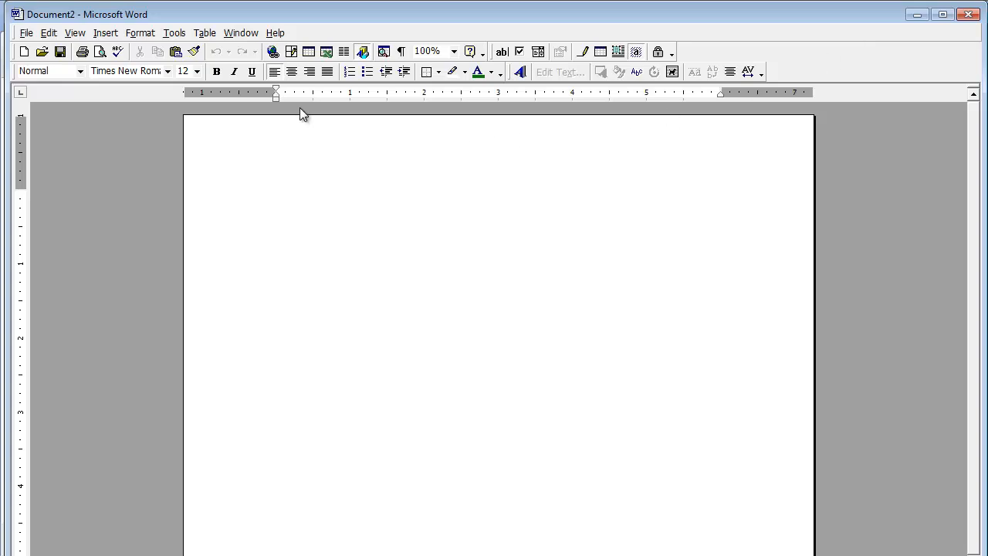
Step: Enter the centered title "15 LAWS OF SUCCESS" below a blank first line, split over three lines as "15 LAWS", "OF" and "SUCCESS"
left_click(292, 71)
key("Return")
type("15 LAWS")
key("Return")
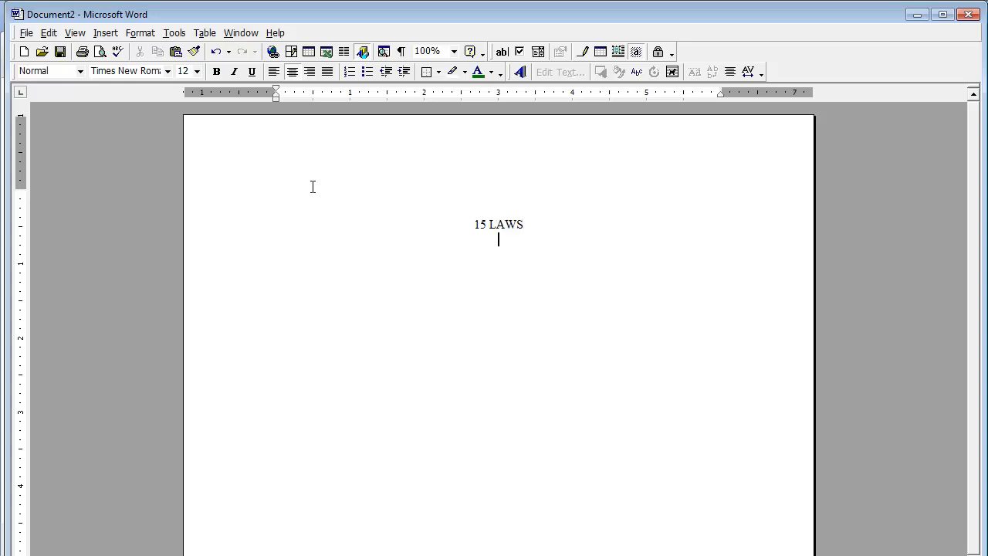
type("OF")
key("Return")
type("SUCCESS")
Step: Set the font size of the three title lines to 48
left_click_drag(217, 230, 217, 259)
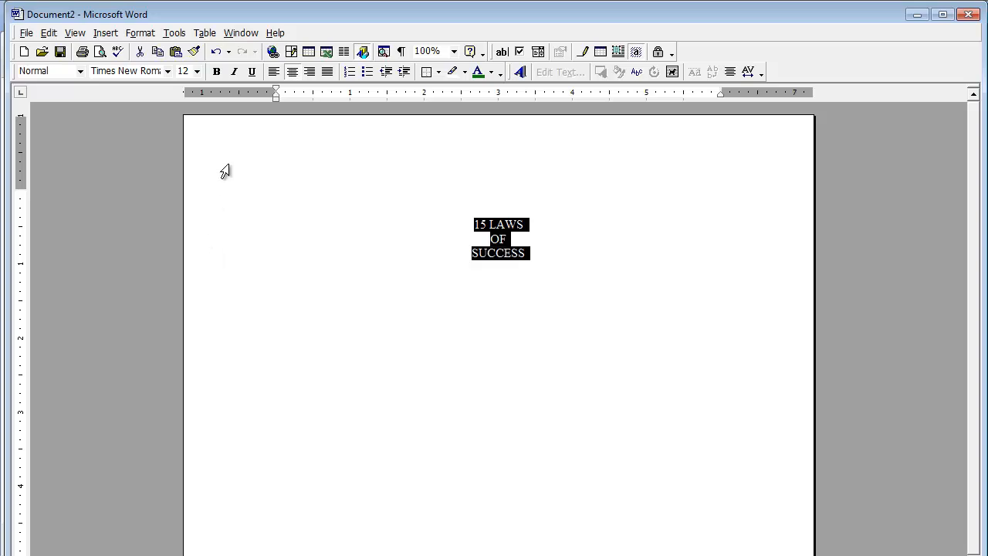
left_click(197, 71)
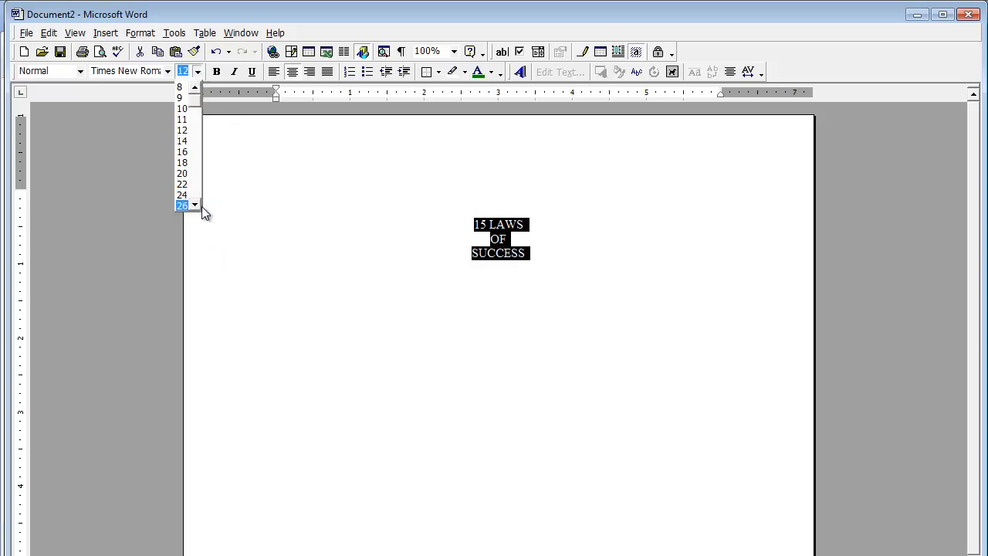
scroll(199, 207, "down", 2)
left_click(186, 189)
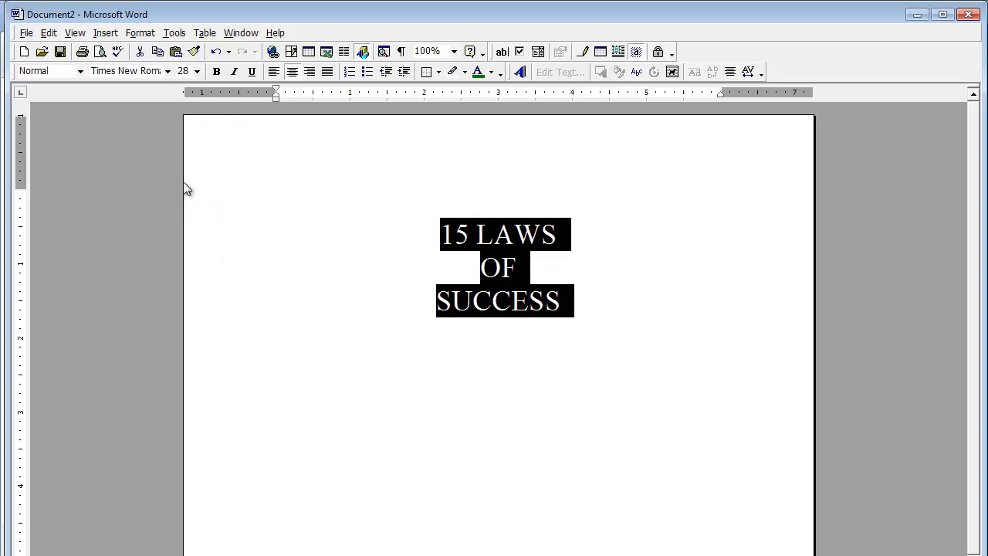
left_click(197, 71)
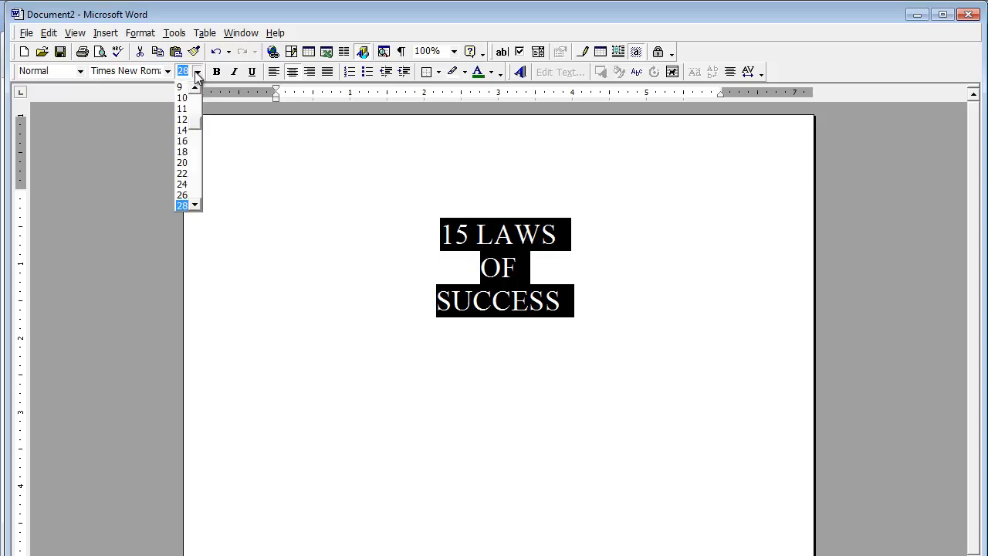
left_click(196, 204)
left_click(195, 205)
left_click(189, 195)
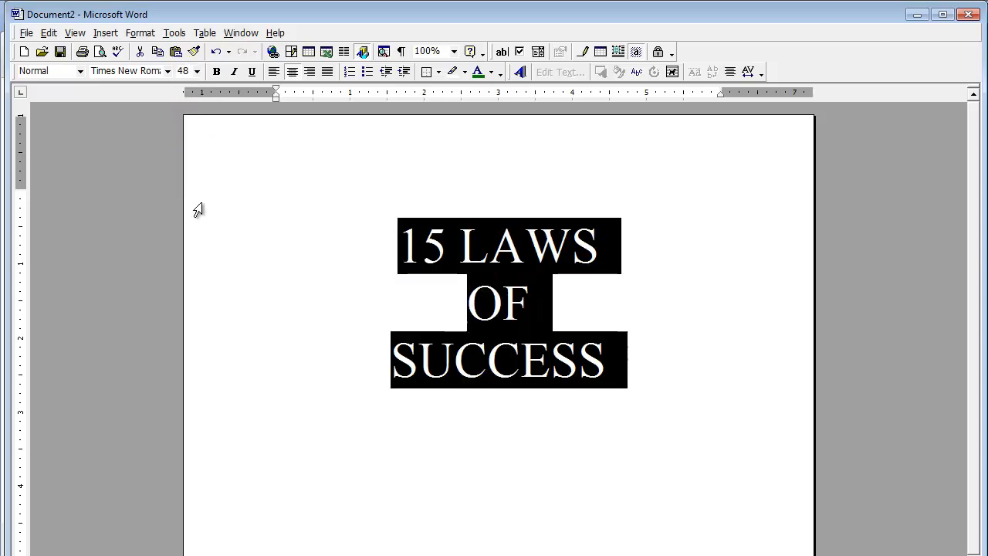
left_click(369, 418)
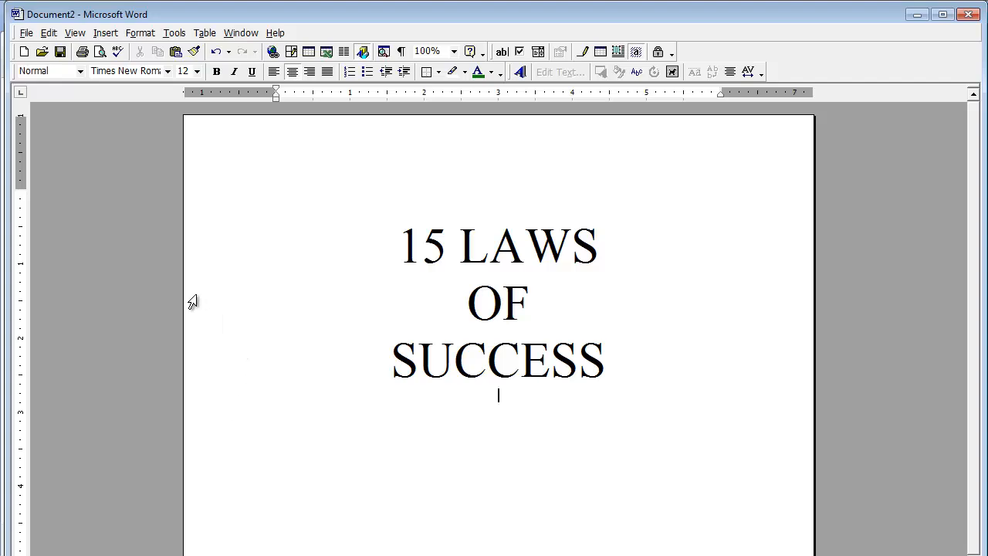
Step: Change the font of the three title lines to Algerian
left_click_drag(204, 244, 222, 356)
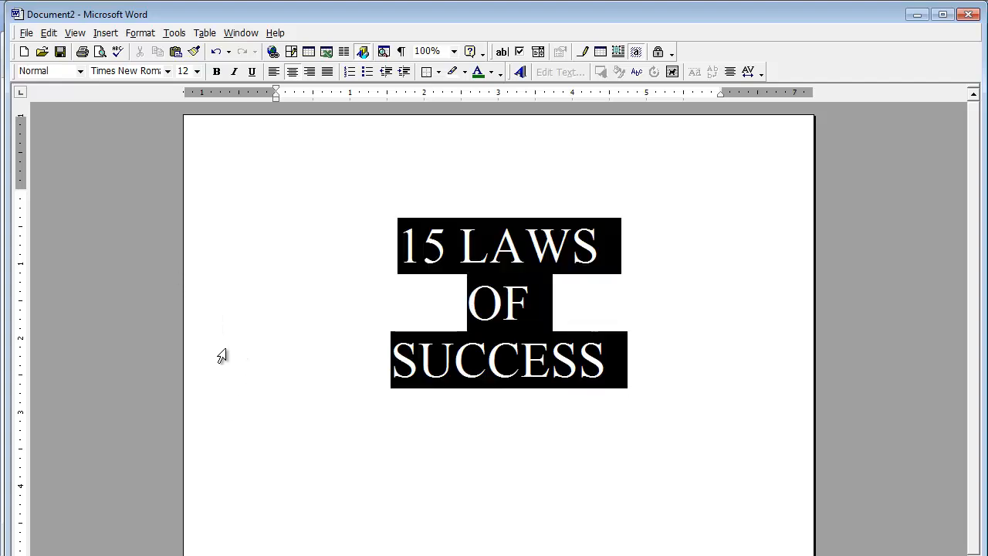
left_click(418, 443)
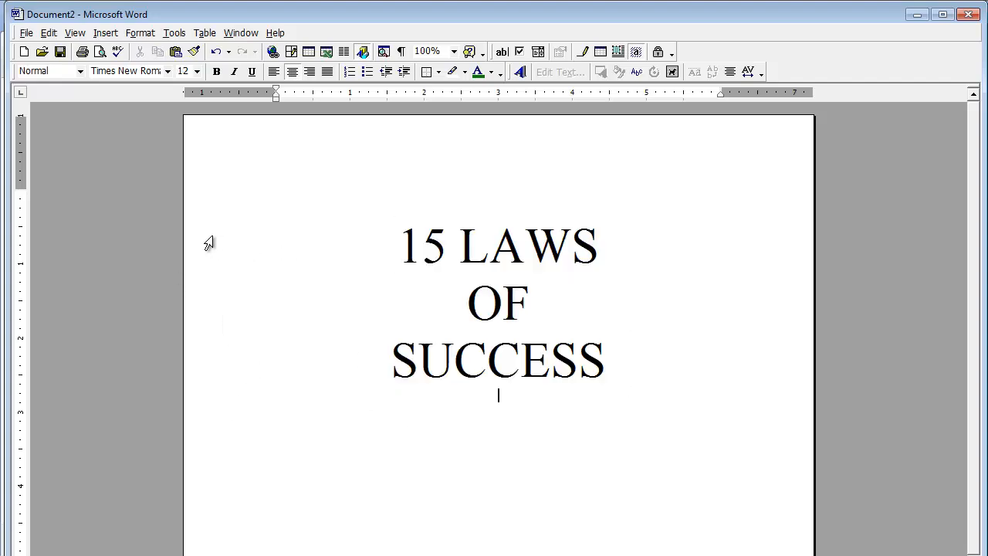
left_click_drag(210, 244, 219, 352)
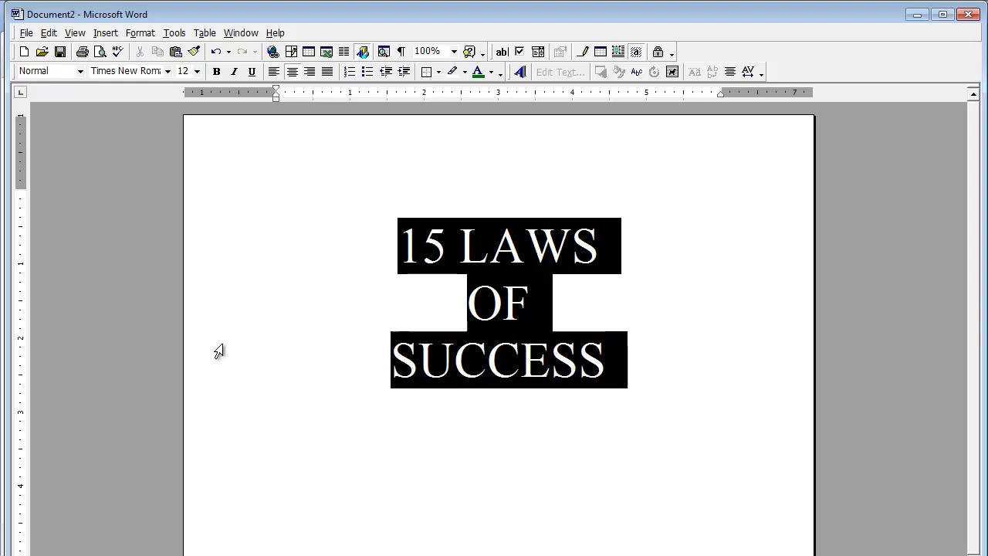
left_click(168, 71)
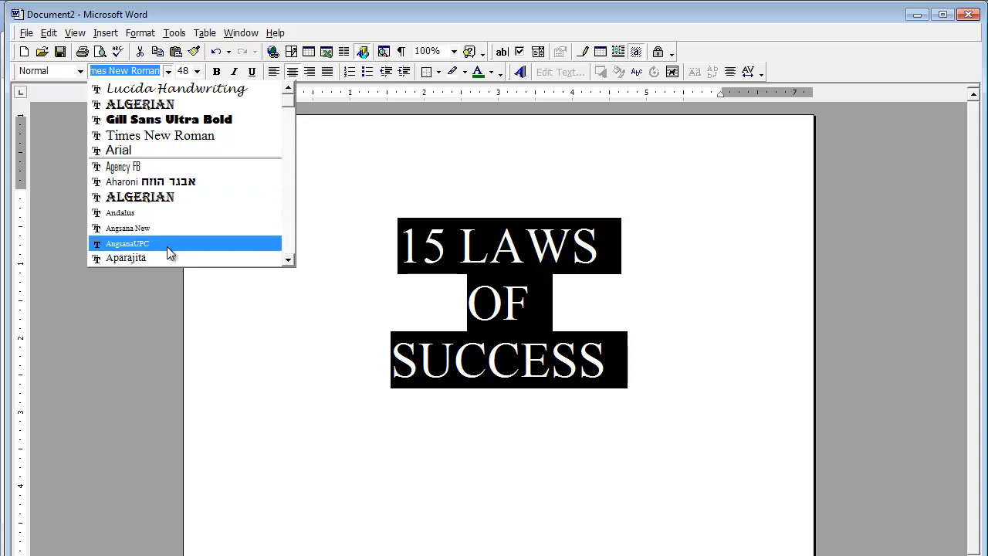
left_click(164, 196)
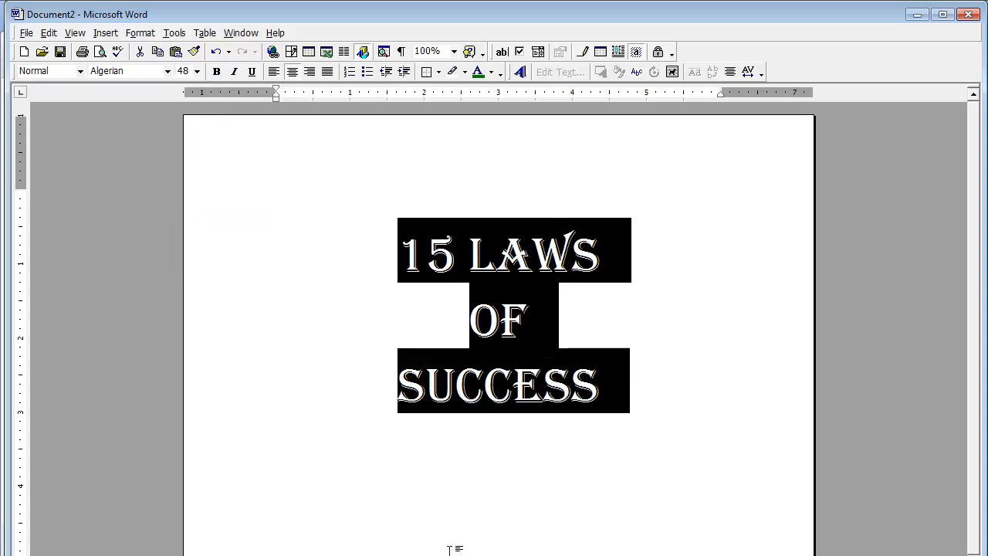
left_click(449, 549)
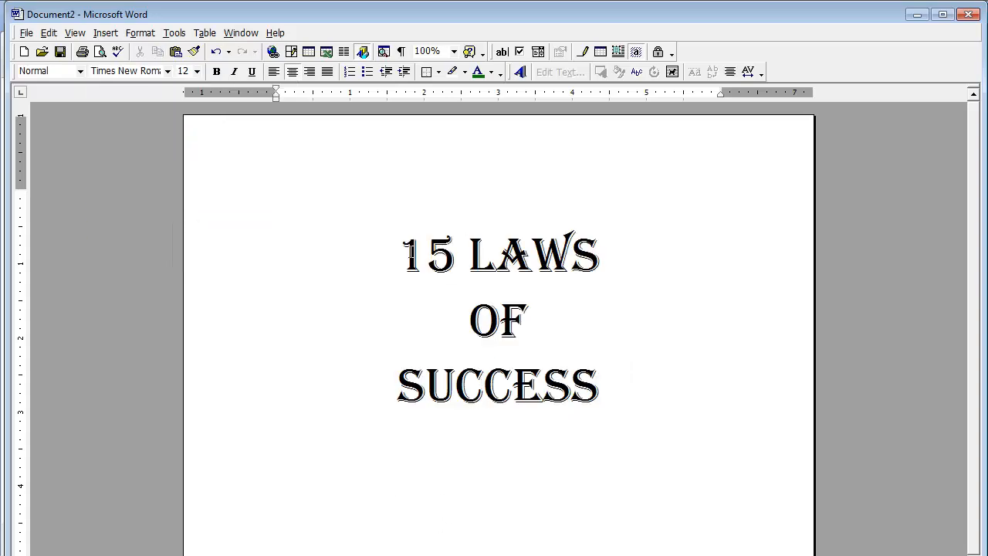
Step: Add the text "How to Utilize the" on the blank line above "15 LAWS"
left_click_drag(401, 251, 601, 255)
left_click(542, 386)
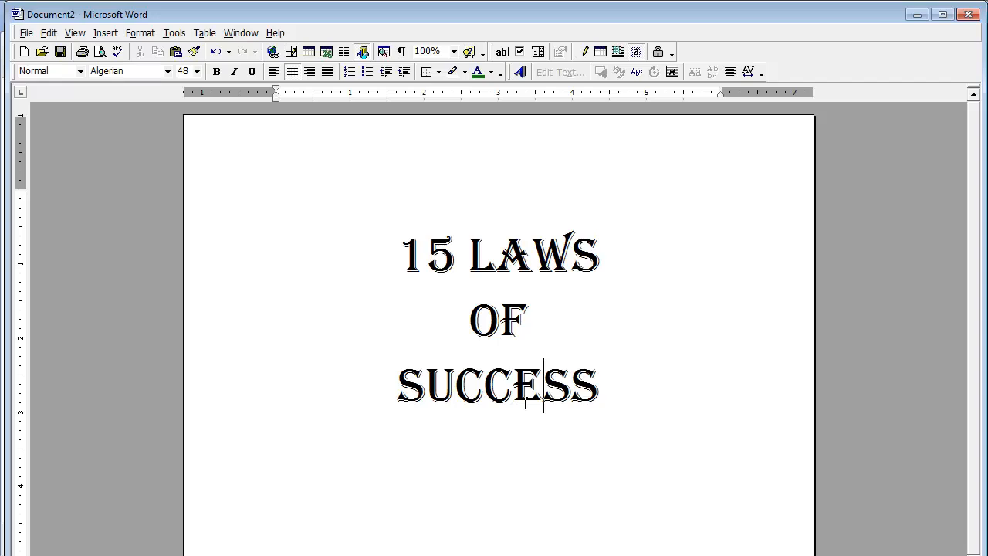
left_click(514, 223)
key("Up")
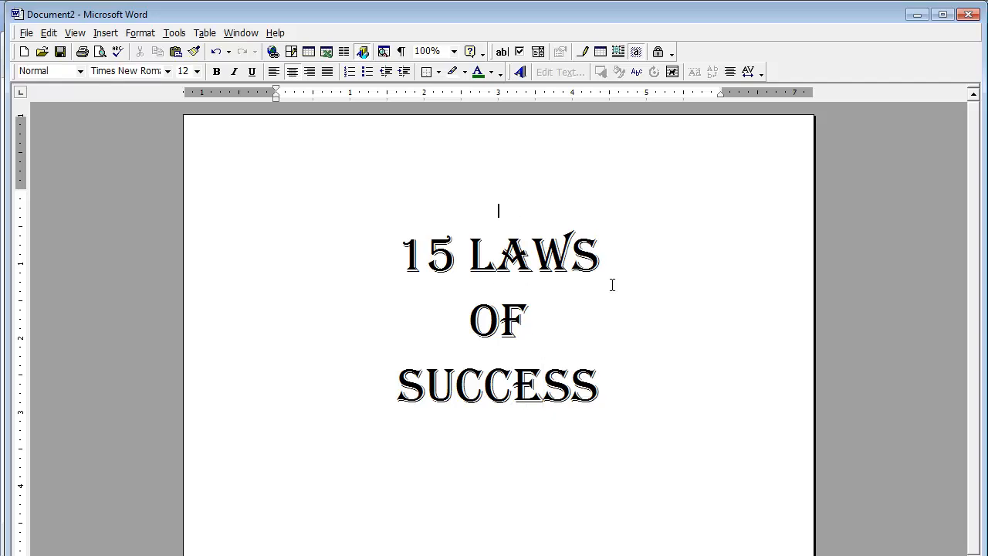
type("How to Utilize the")
Step: Add the byline "BY NAPOLEON HILL" on a new line below "SUCCESS"
left_click(548, 409)
left_click(606, 400)
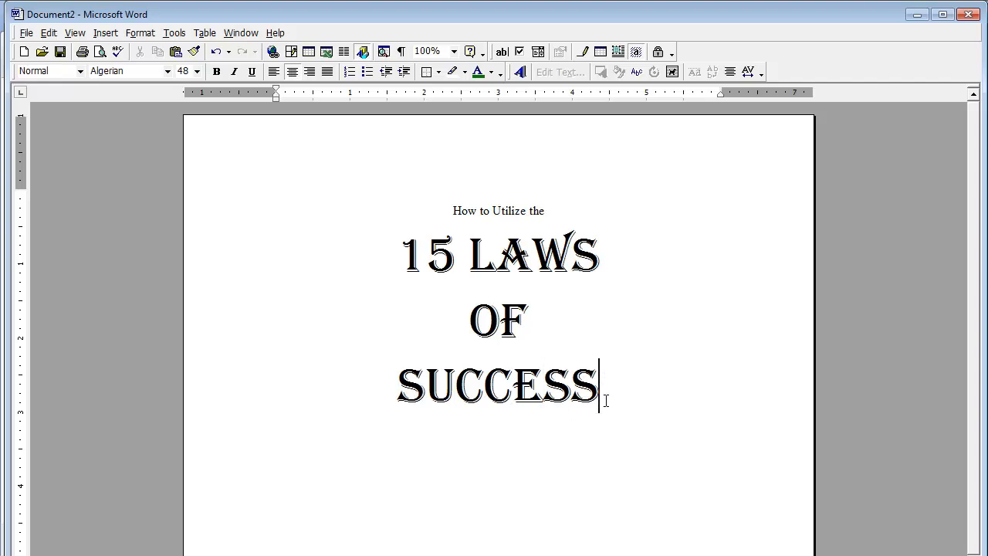
key("Return")
type("BY NAPOL")
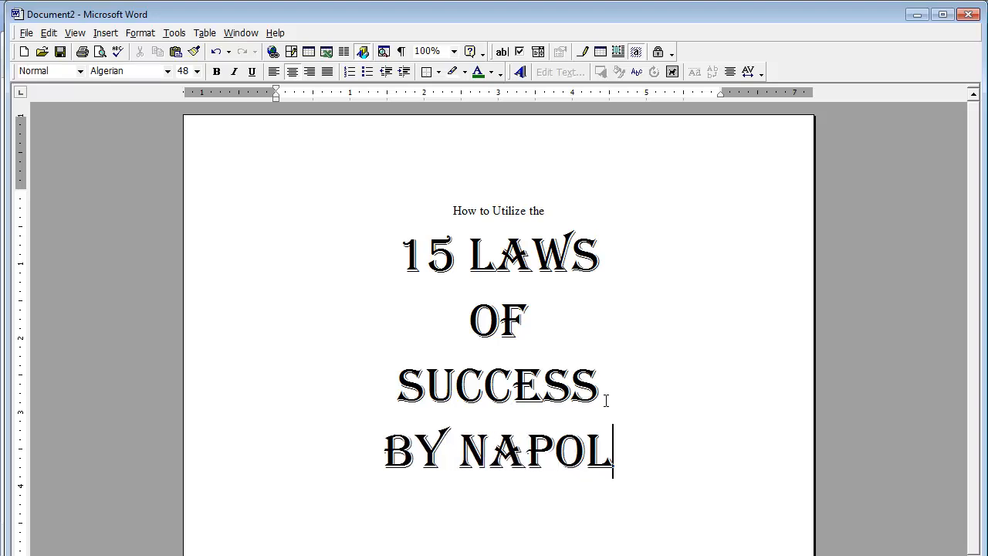
type("EON HILL")
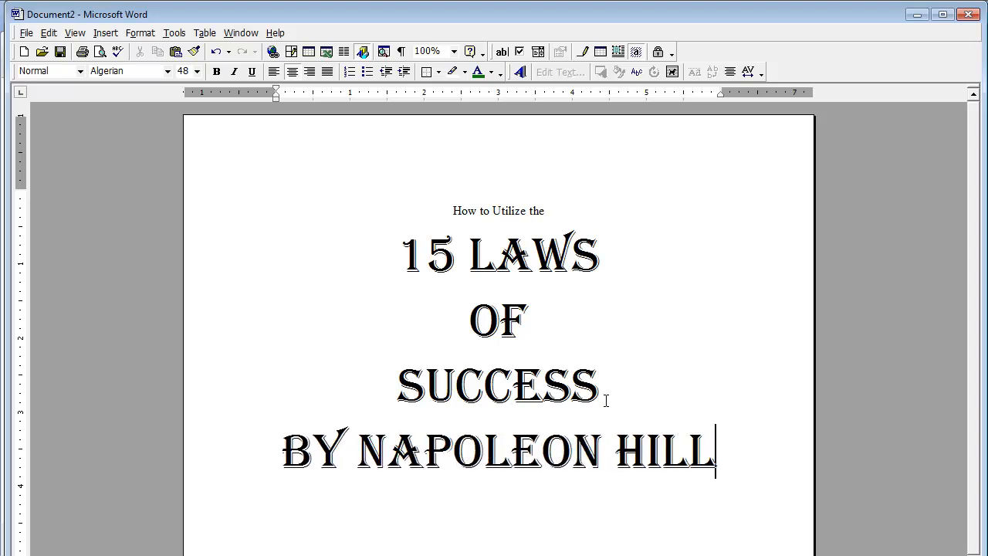
Step: Format the Napoleon Hill byline in Lucida Handwriting at font size 16
left_click(224, 475)
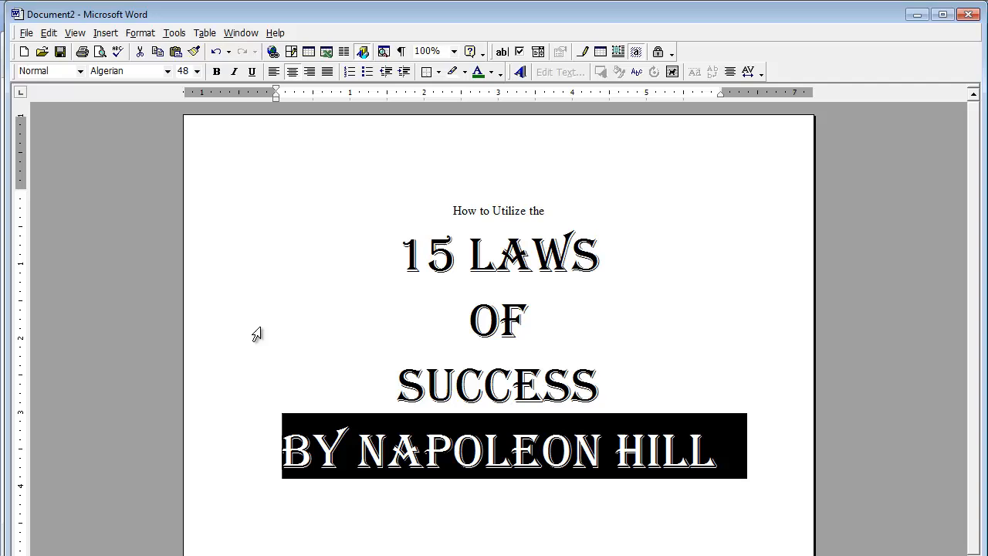
left_click(168, 71)
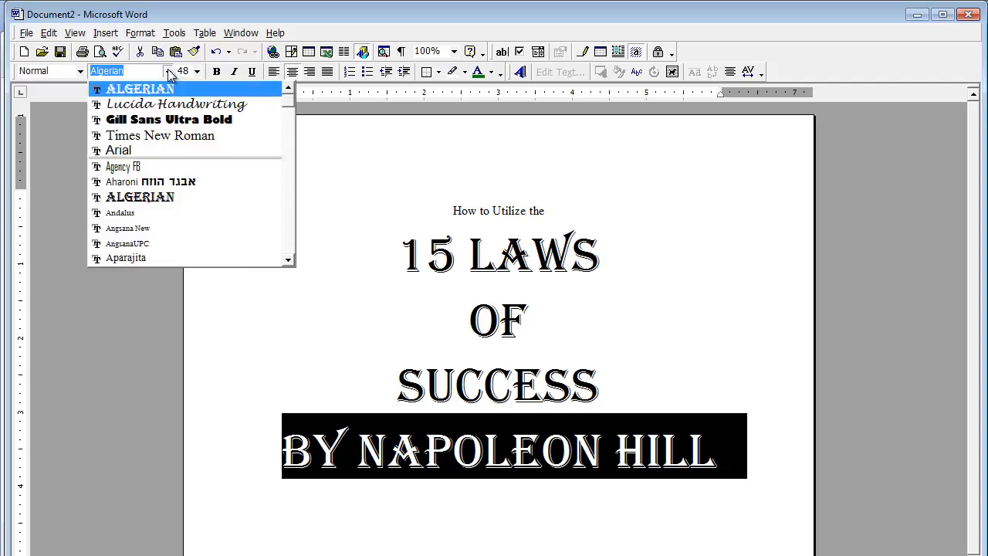
left_click(214, 104)
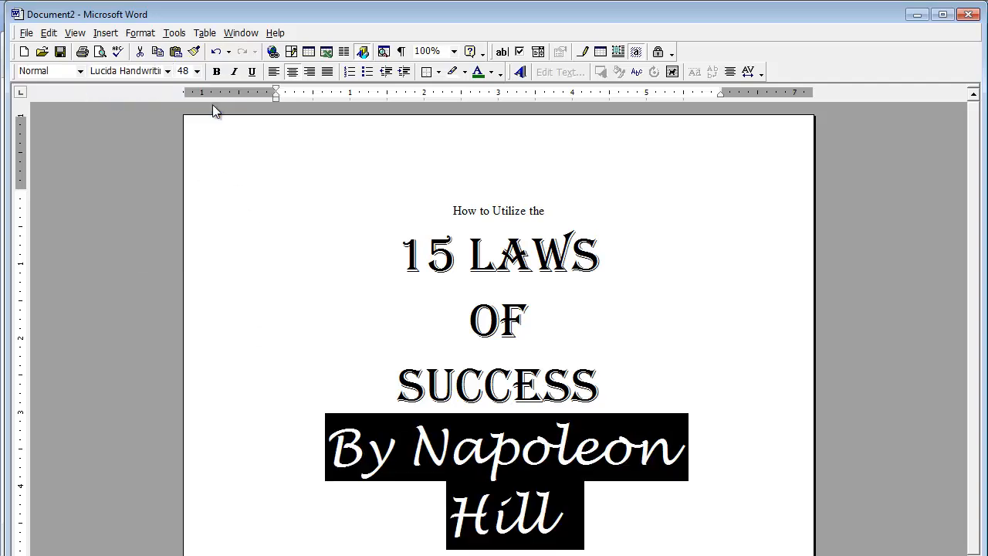
left_click(197, 71)
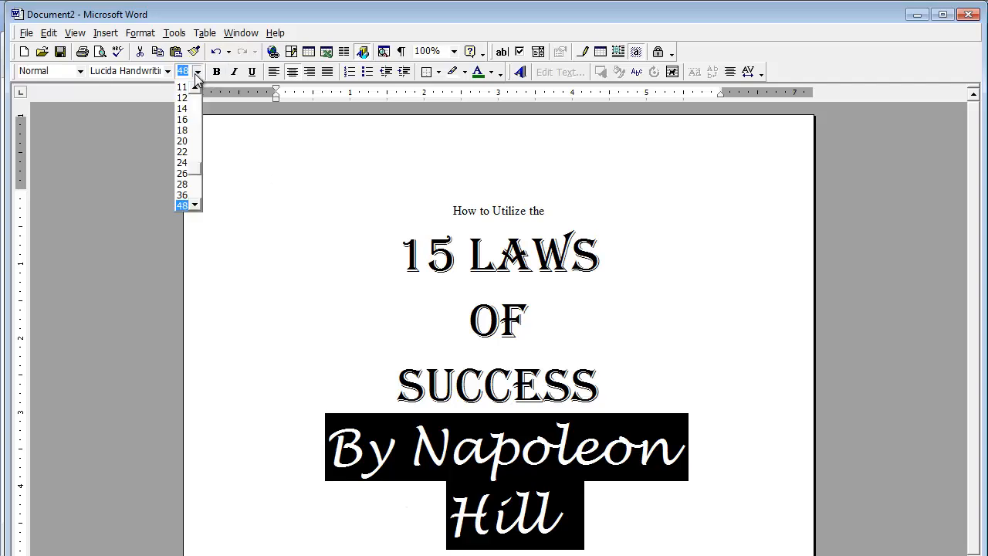
left_click(186, 141)
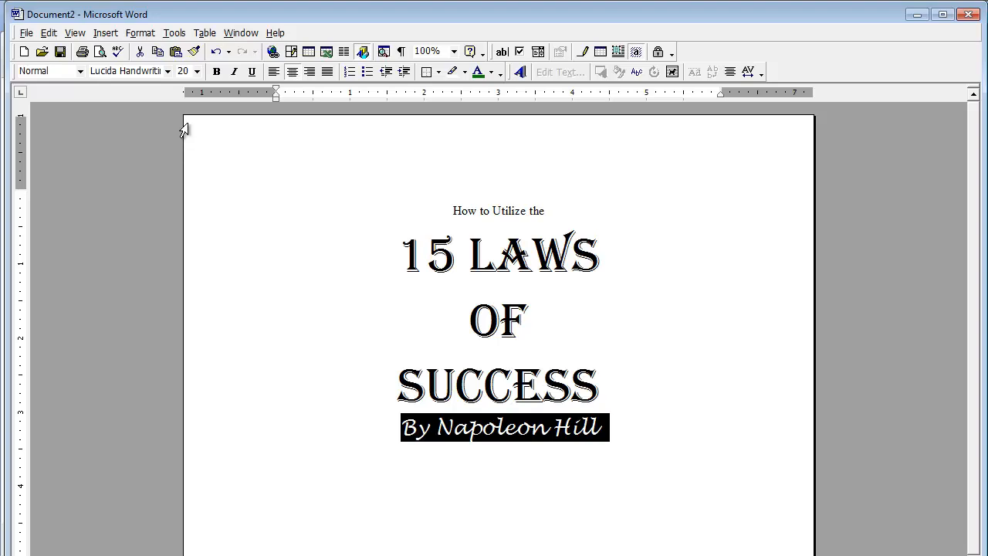
left_click(198, 71)
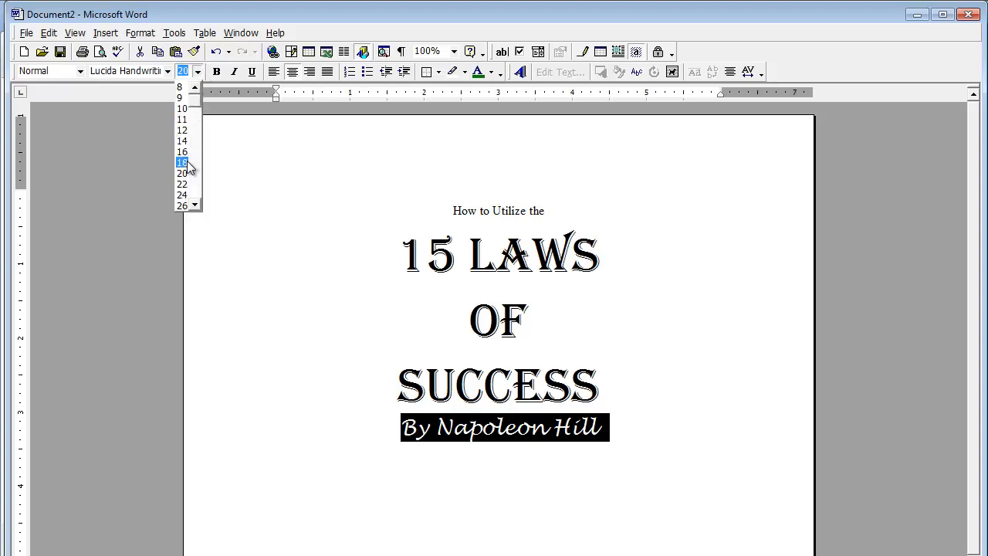
left_click(186, 162)
left_click(198, 71)
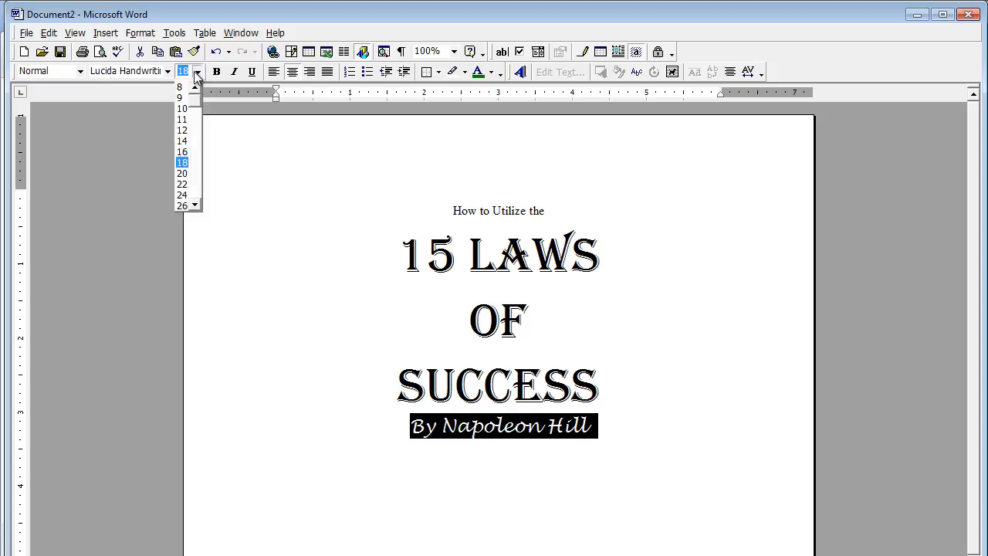
left_click(183, 153)
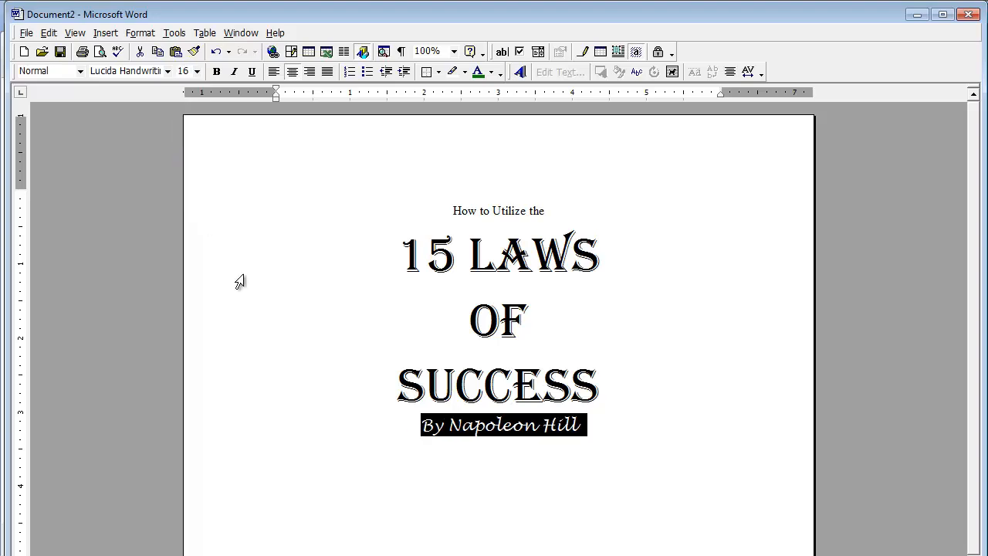
left_click(340, 512)
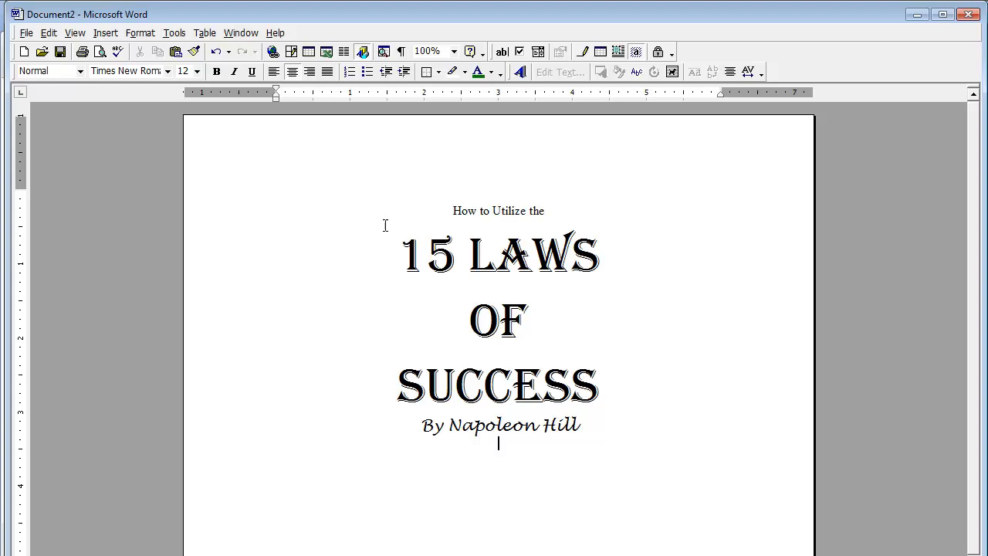
Step: Format the "How to Utilize the" line in Lucida Handwriting at font size 18
left_click(246, 225)
left_click(245, 210)
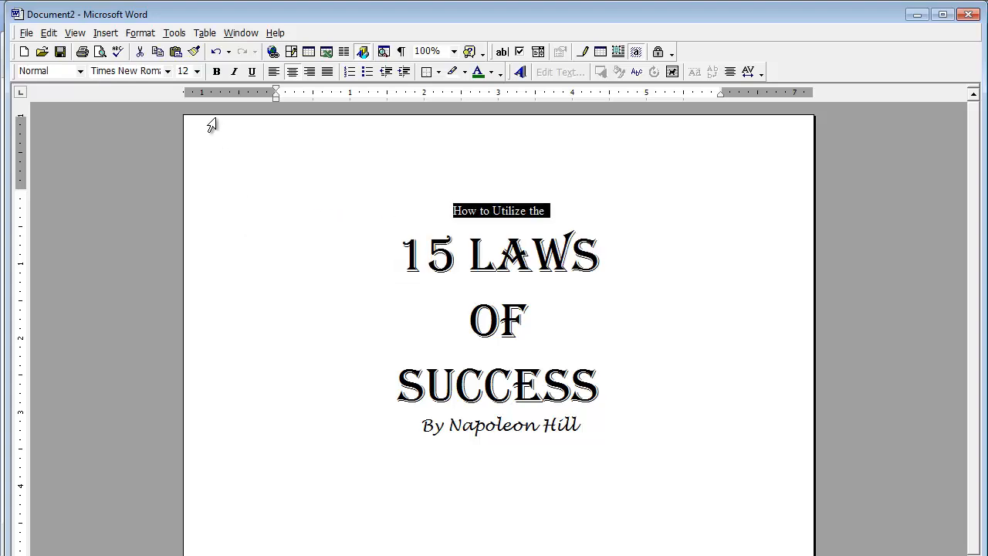
left_click(168, 71)
left_click(172, 88)
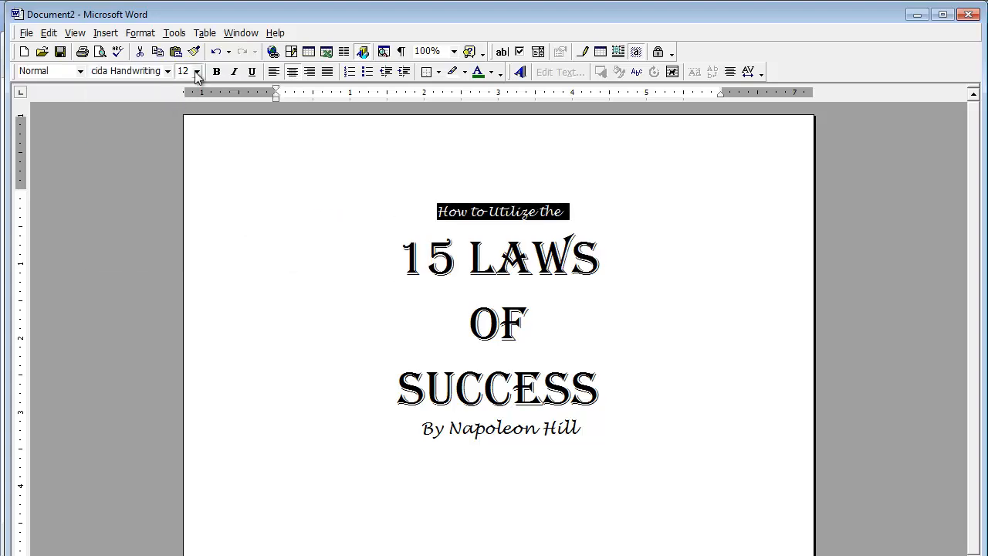
left_click(197, 71)
left_click(188, 175)
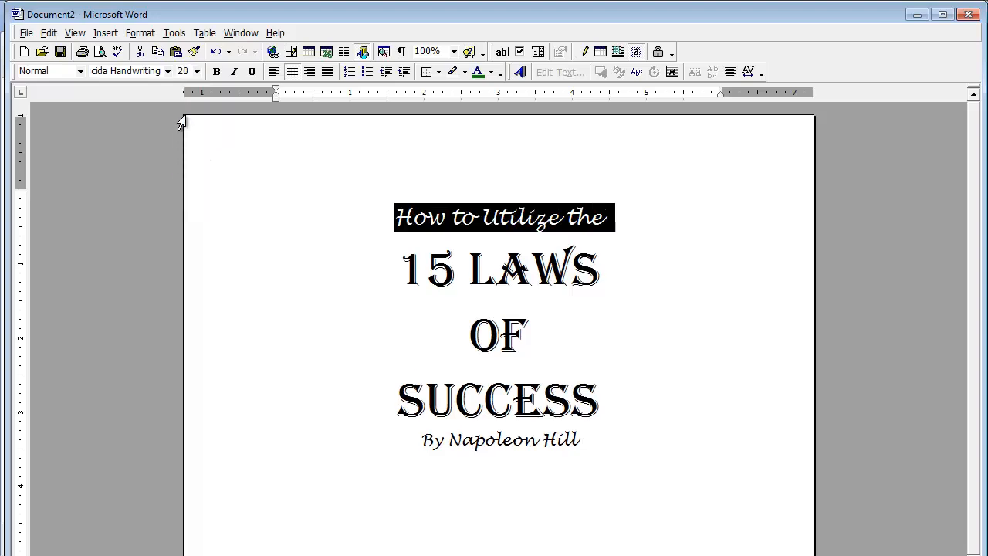
left_click(195, 71)
left_click(189, 172)
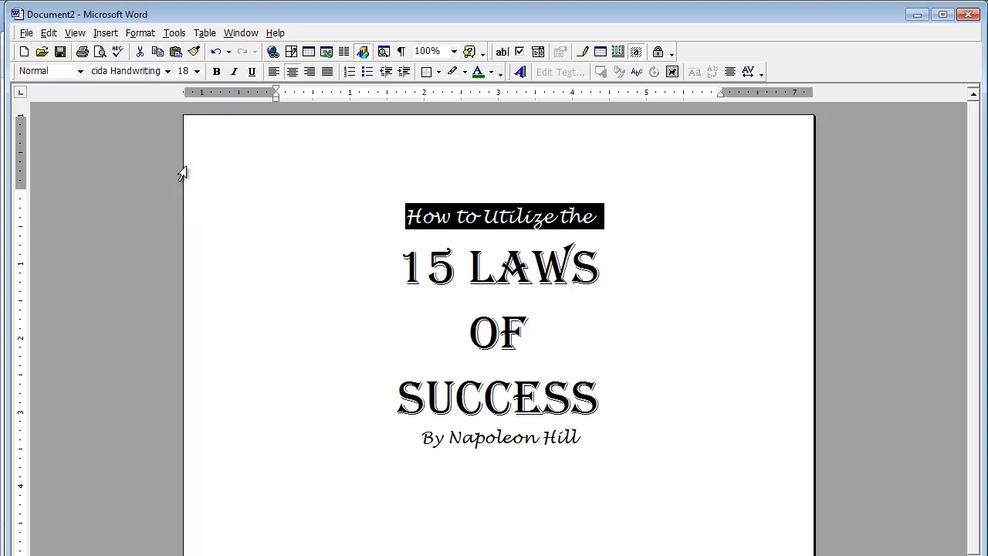
left_click(395, 496)
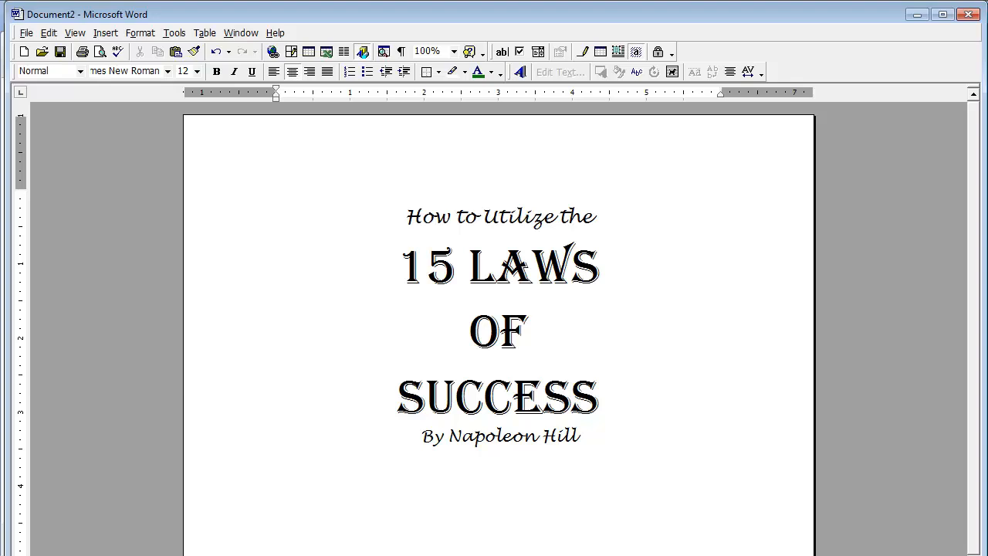
Step: Add two blank lines below the Napoleon Hill byline
key("Return")
key("Return")
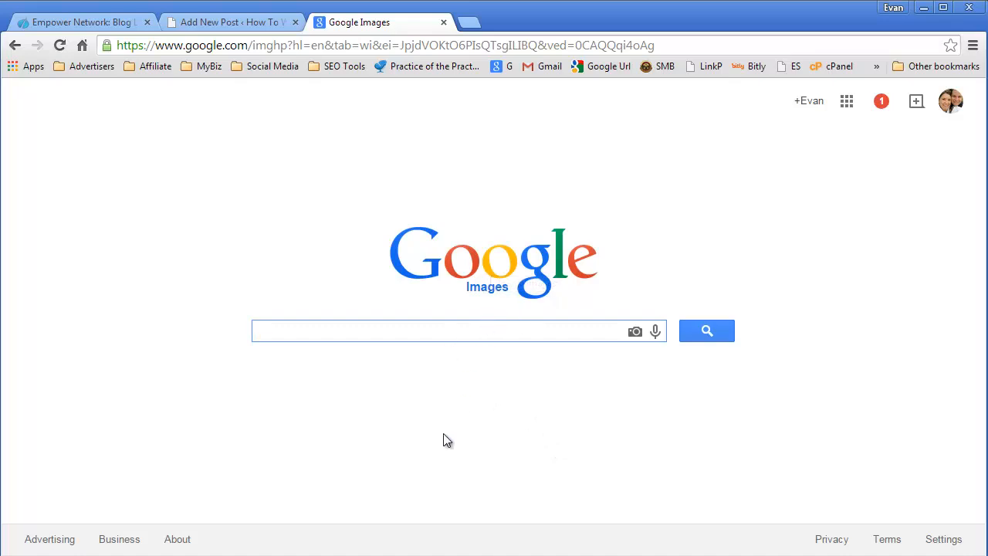
Step: Switch to Google Images in Chrome and search for "tan background"
type("ta")
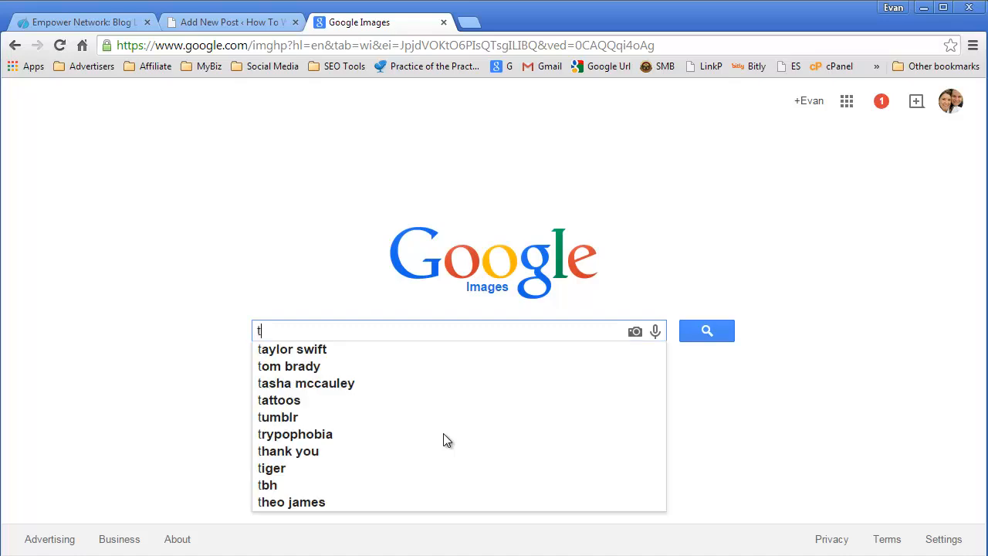
key("BackSpace")
key("BackSpace")
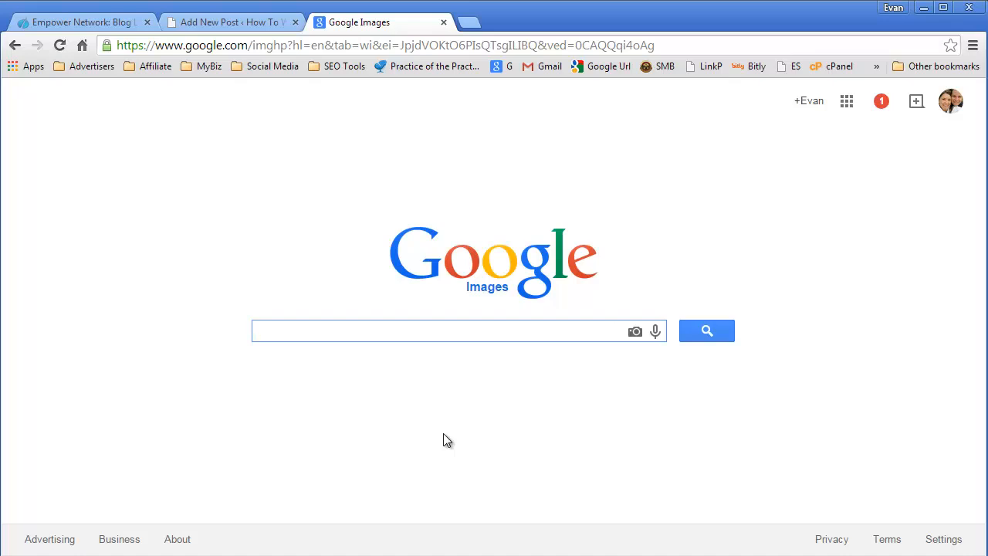
type("tan bac")
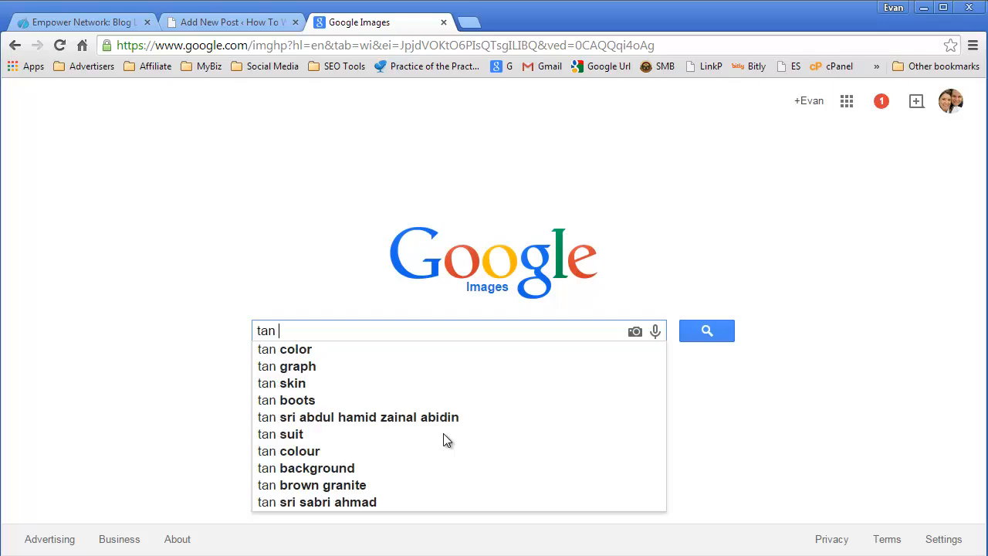
type("kground")
key("Return")
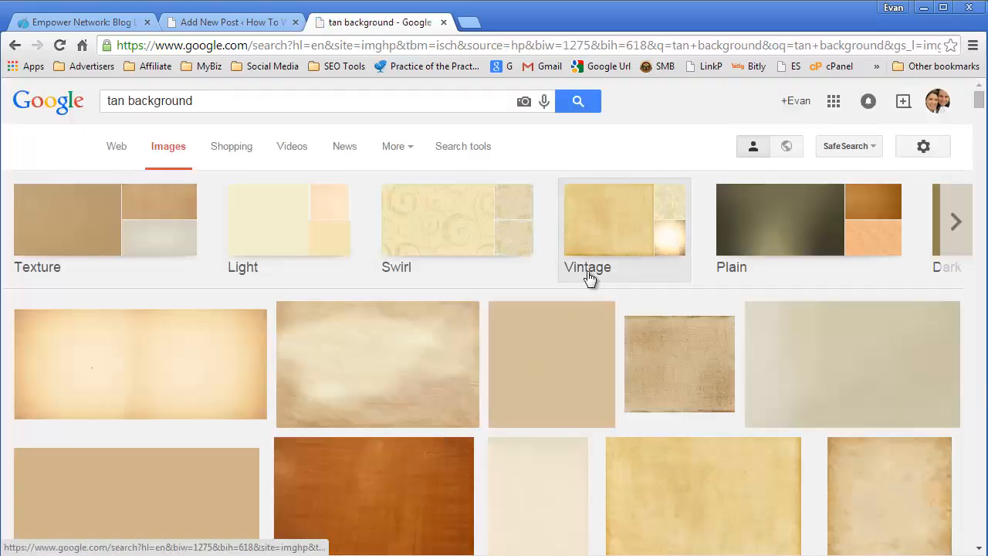
Step: Browse the image results, open the 708 × 557 vintage tan parchment preview and copy the image
scroll(593, 276, "down", 4)
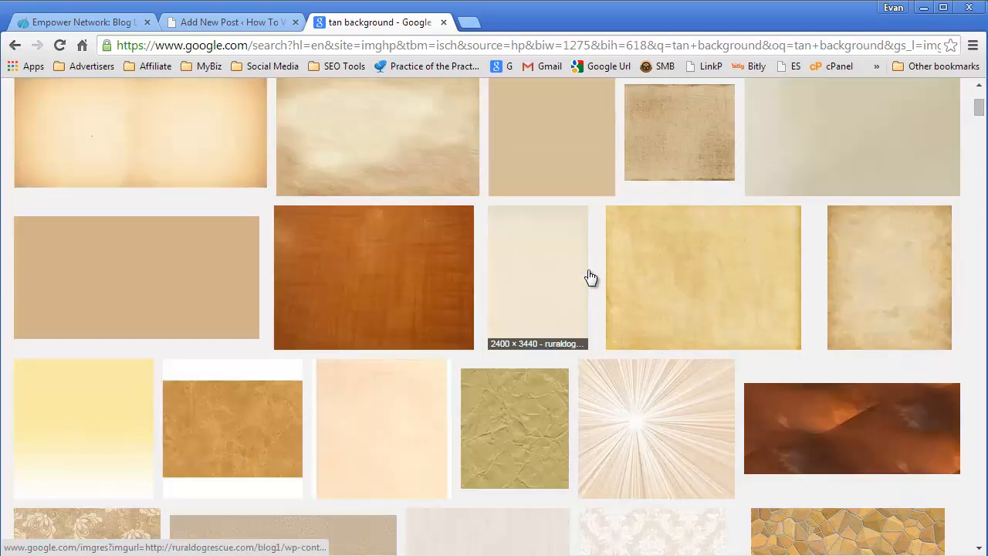
scroll(589, 275, "down", 3)
scroll(585, 274, "up", 5)
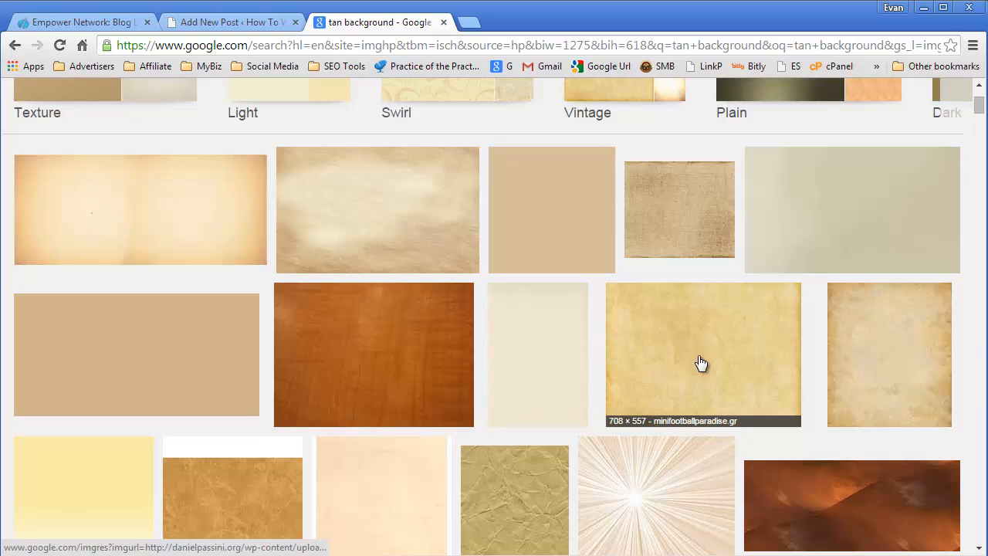
left_click(693, 355)
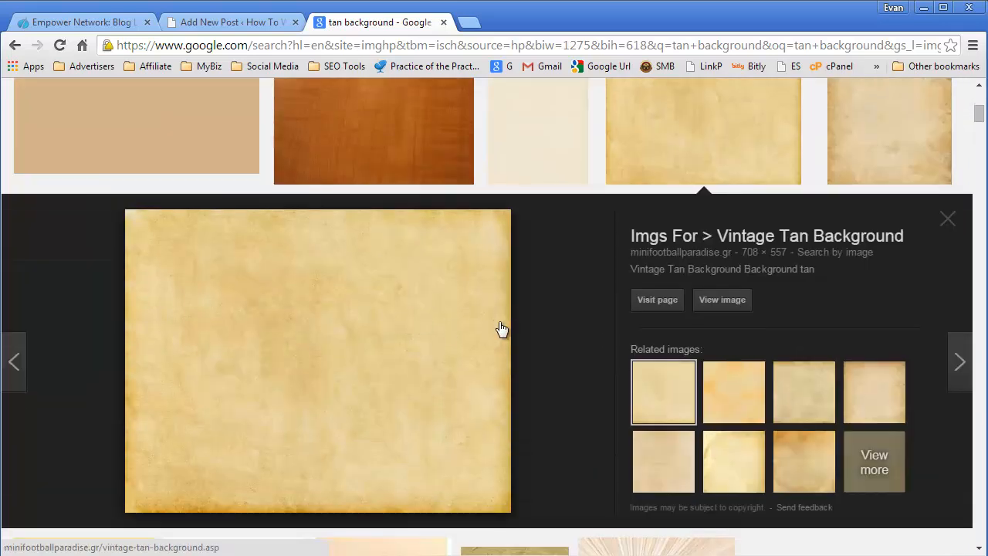
right_click(337, 316)
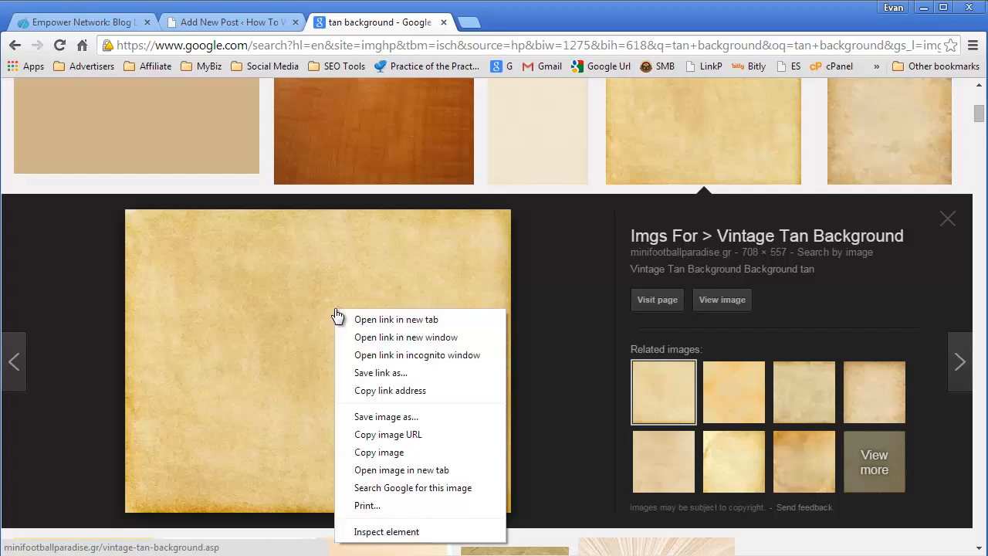
left_click(392, 452)
Step: Switch back to the Word document and paste the copied tan background below the byline
key("alt+Tab")
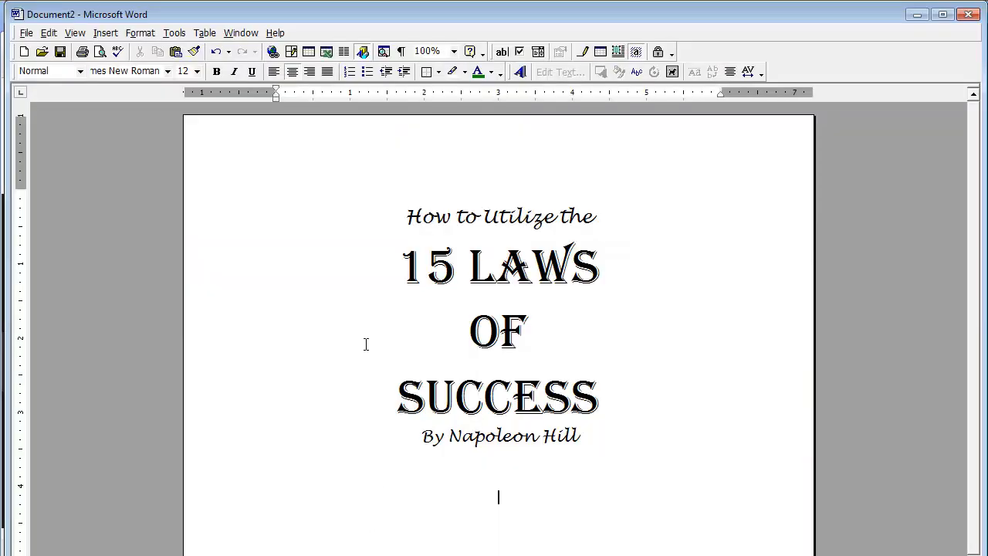
left_click(406, 219)
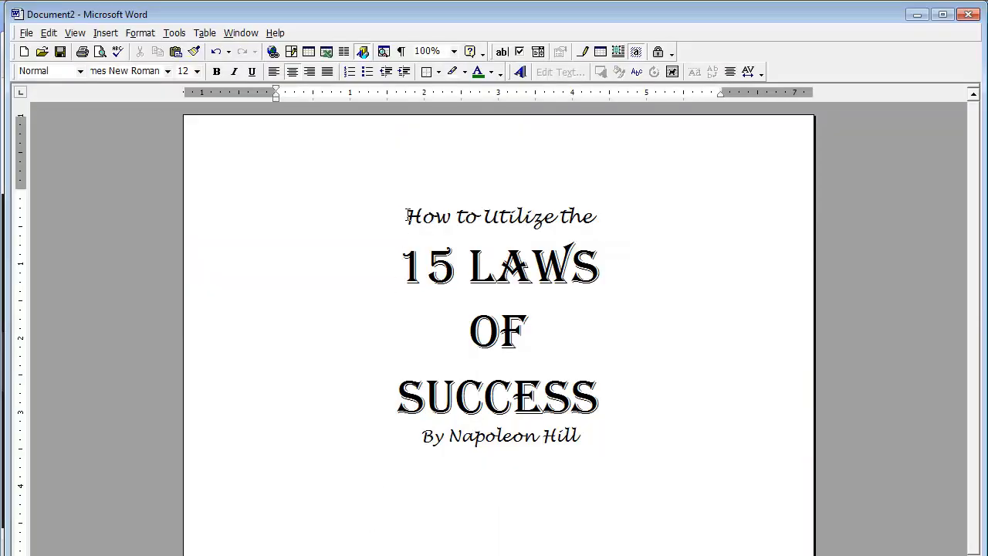
left_click(414, 500)
right_click(445, 478)
left_click(474, 521)
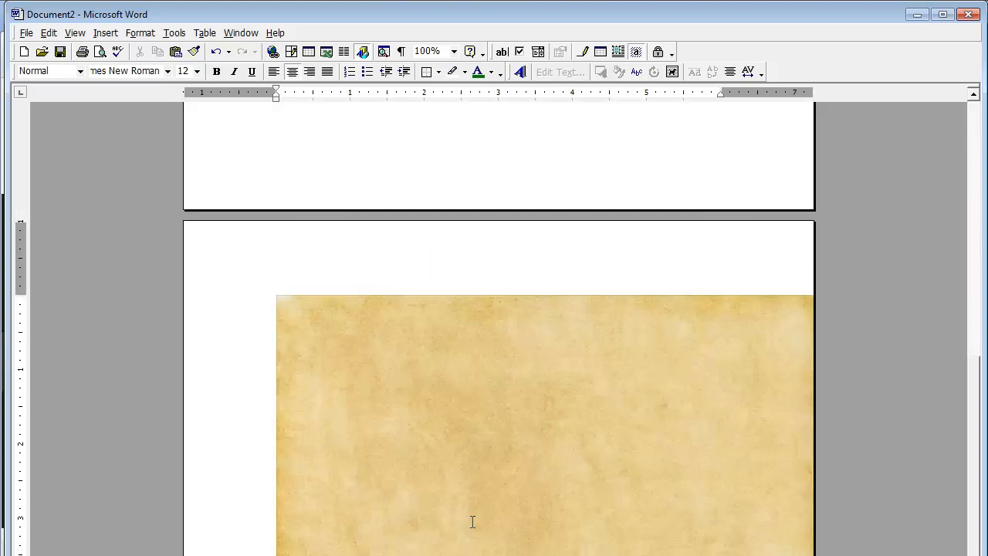
Step: Set the pasted tan background's wrapping style to Behind text and apply that layout again on the first page
left_click(510, 415)
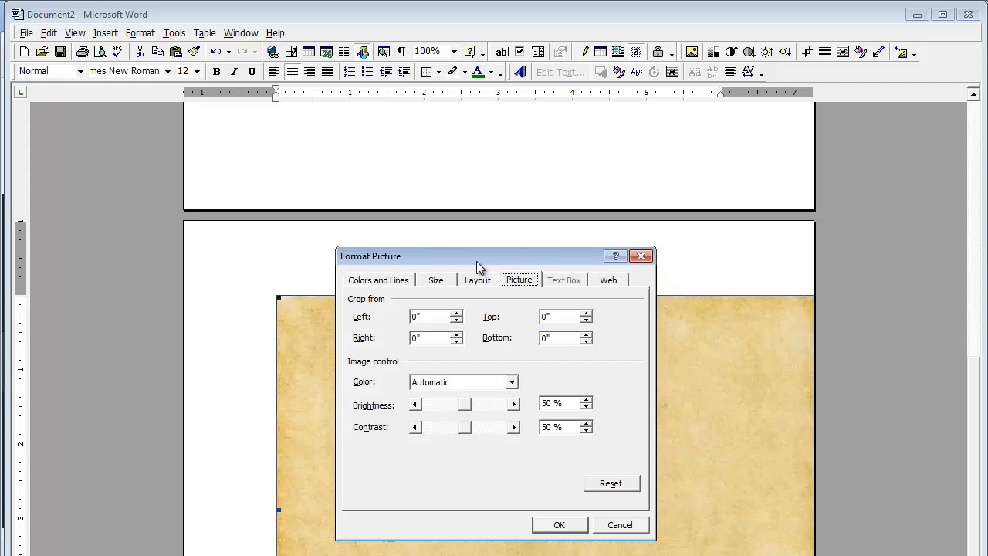
left_click_drag(448, 255, 441, 173)
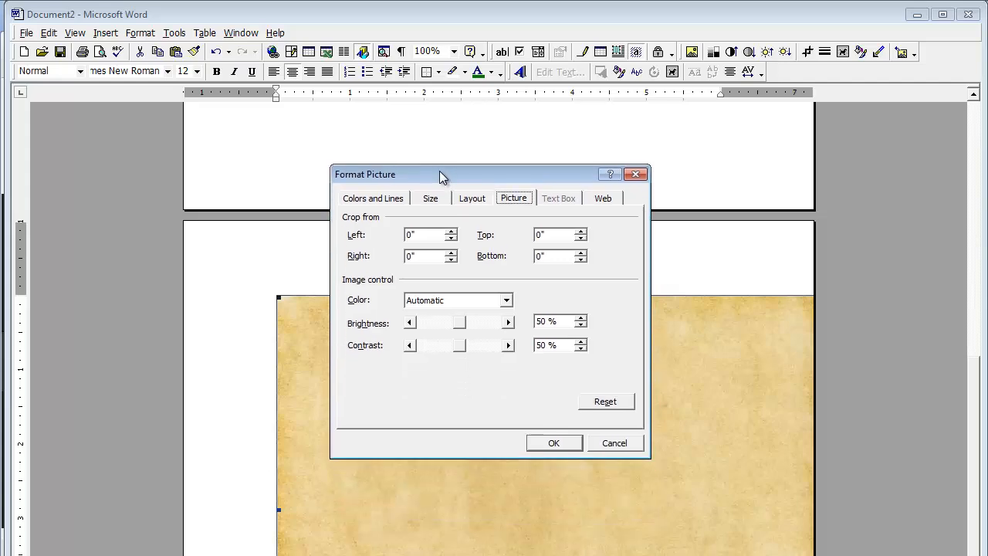
left_click(470, 200)
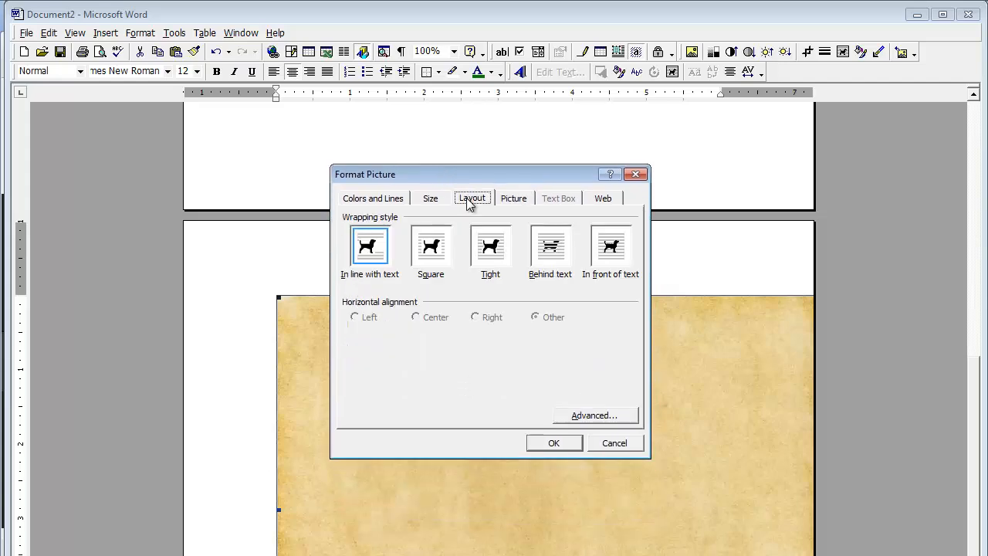
left_click(563, 255)
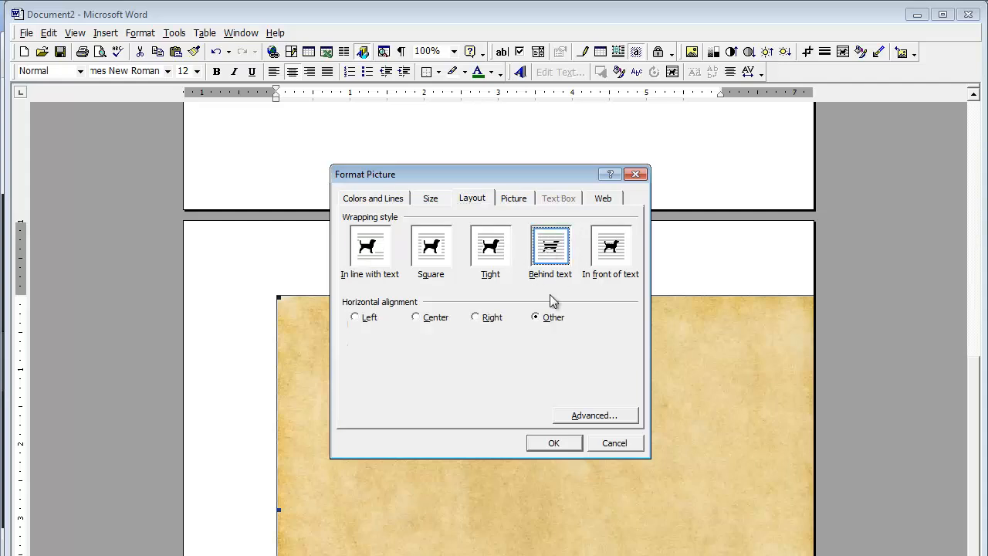
left_click(555, 444)
scroll(487, 494, "up", 15)
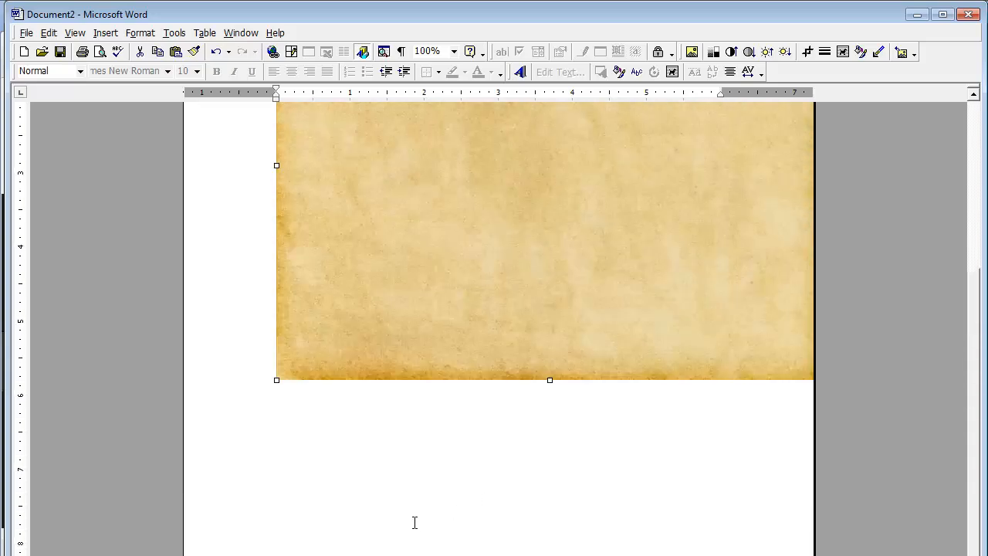
double_click(415, 471)
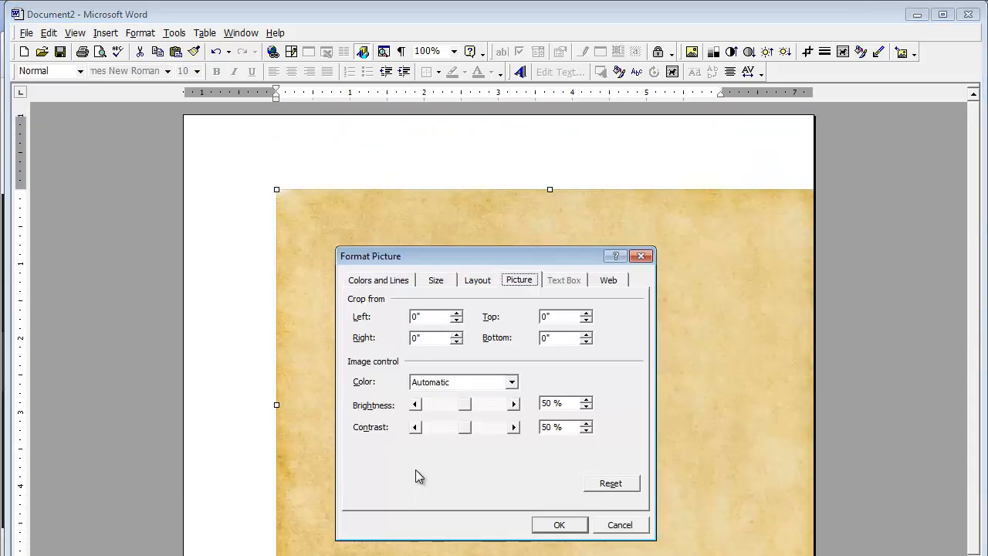
left_click(477, 282)
left_click(562, 321)
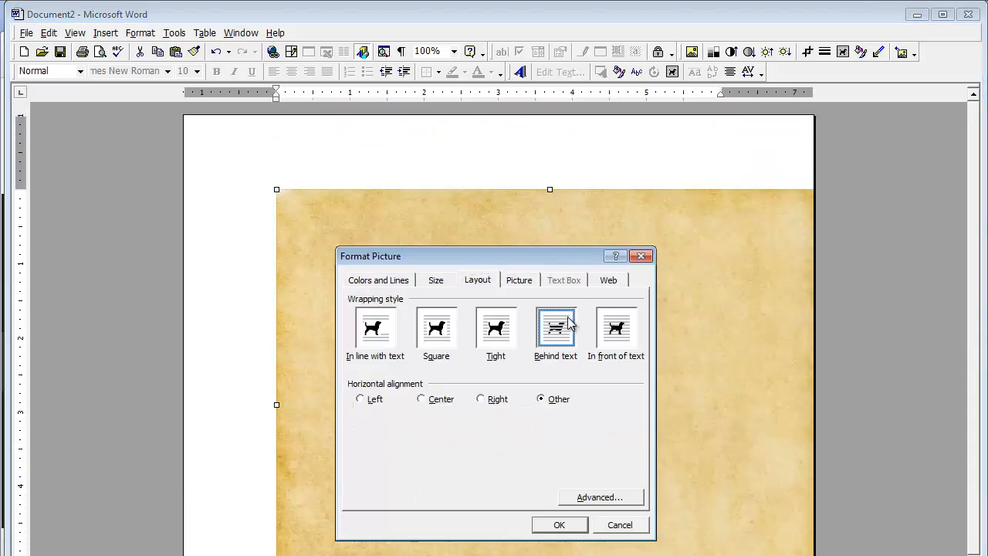
left_click(557, 524)
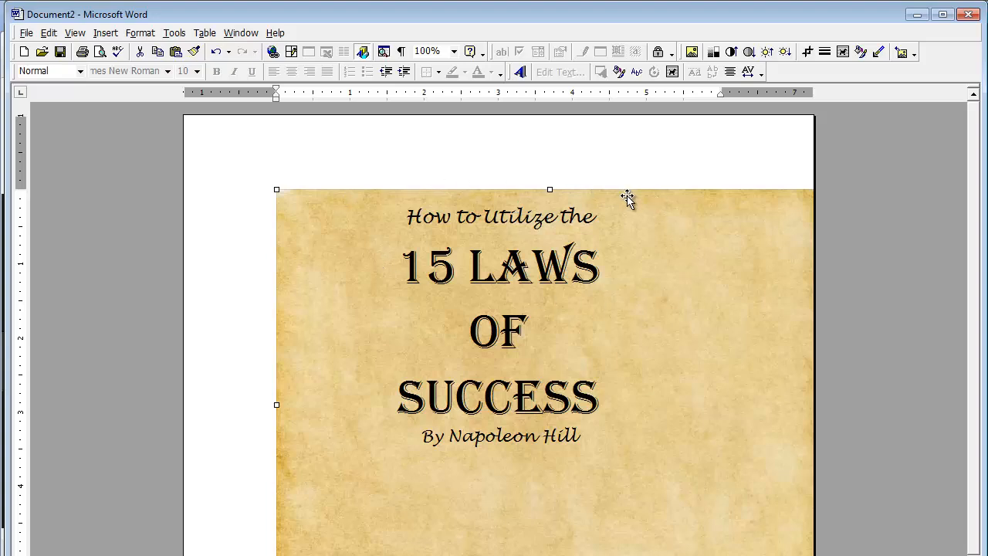
Step: Move the tan background so that it is centred behind the title text, and deselect it
left_click_drag(629, 200, 587, 149)
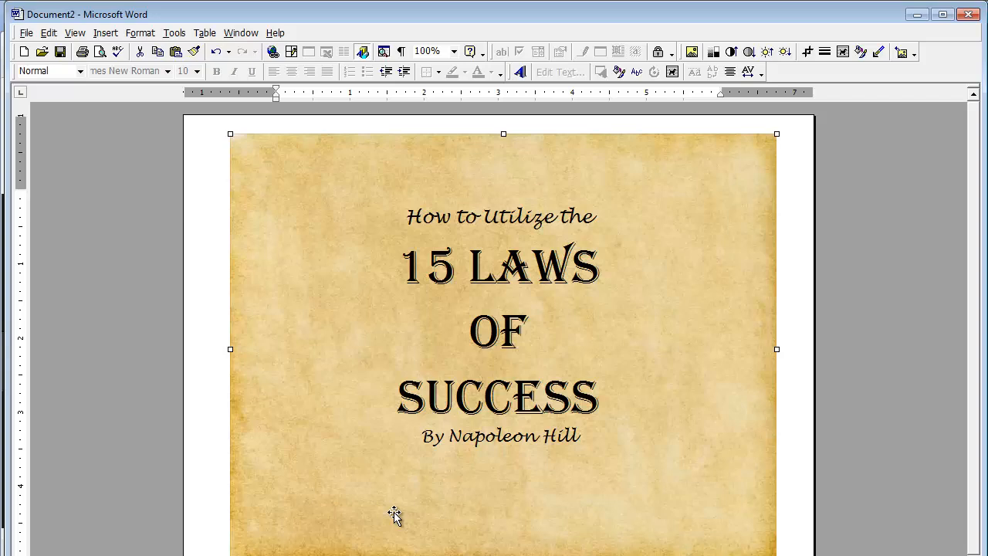
left_click(499, 497)
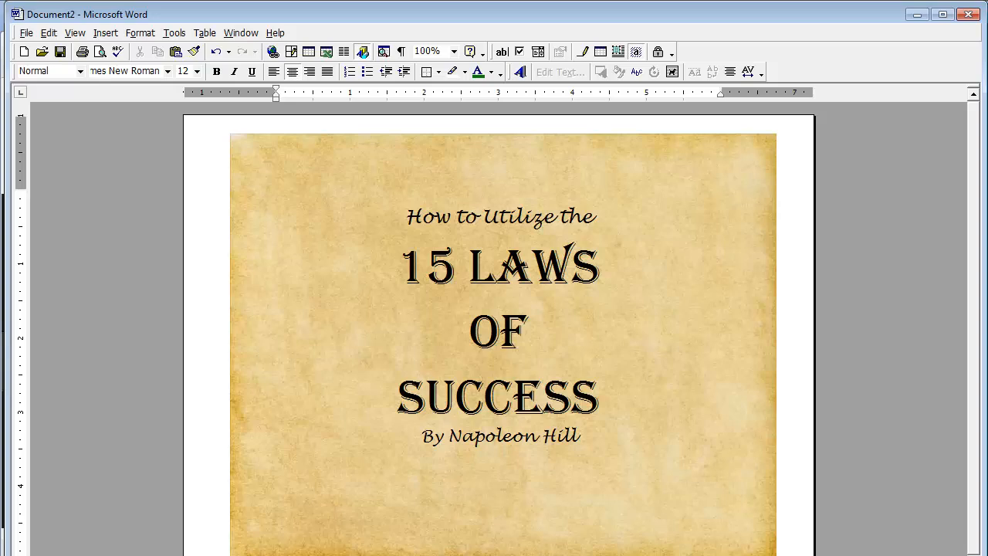
Step: Open the Snipping Tool and capture a rectangular area of the tan background closely around the whole title text
key("super")
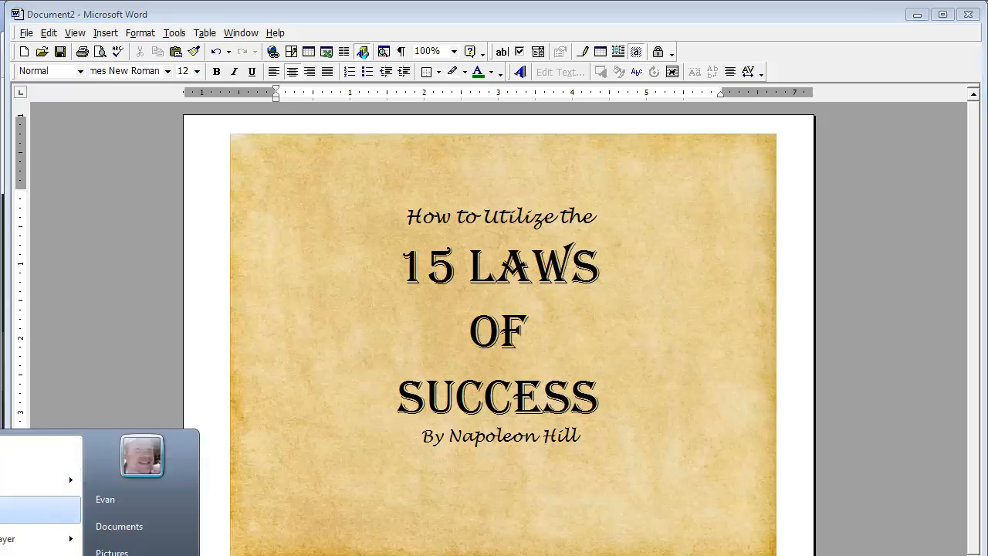
key("Return")
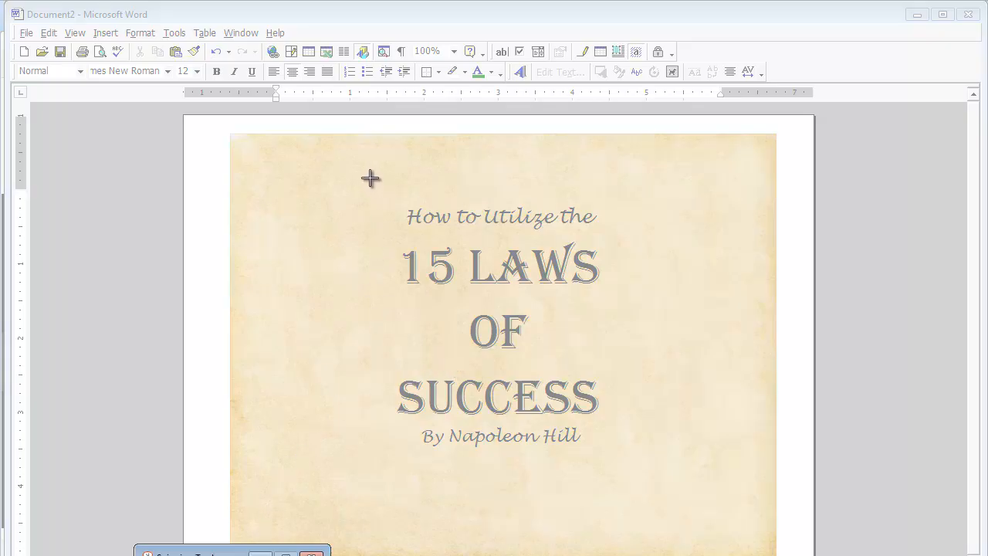
left_click_drag(368, 179, 636, 480)
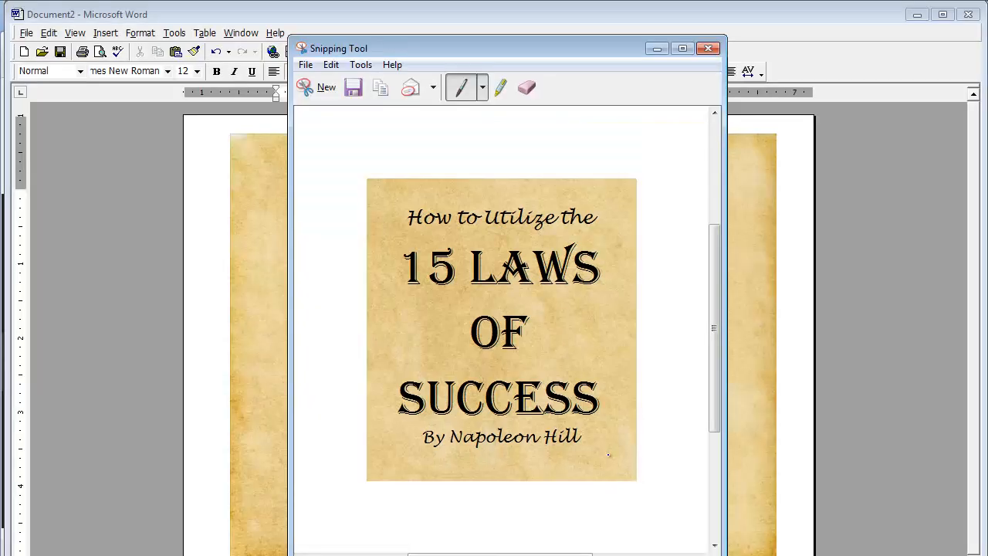
Step: Save the snip as 15laws in the Blogs folder of the Pictures library and close the Snipping Tool
left_click(352, 90)
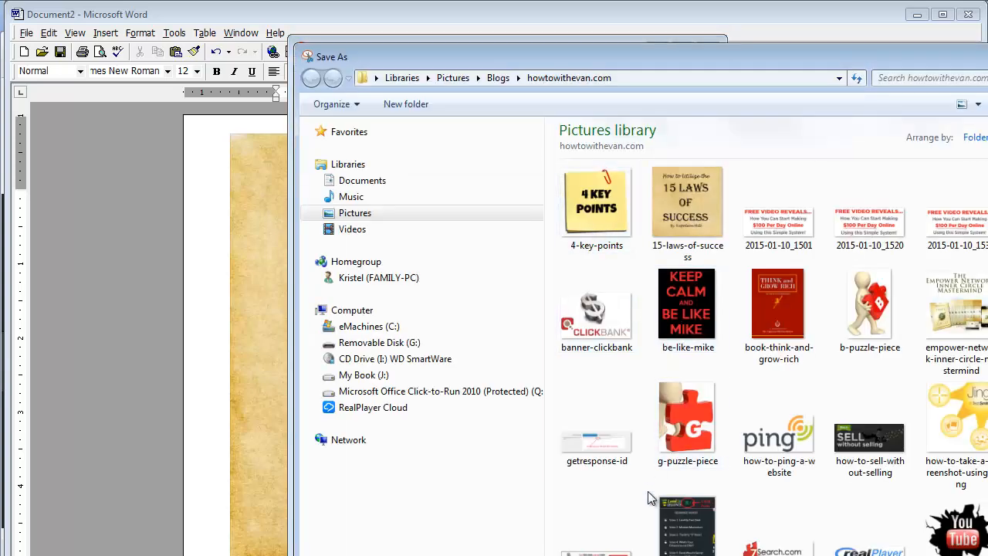
left_click(355, 215)
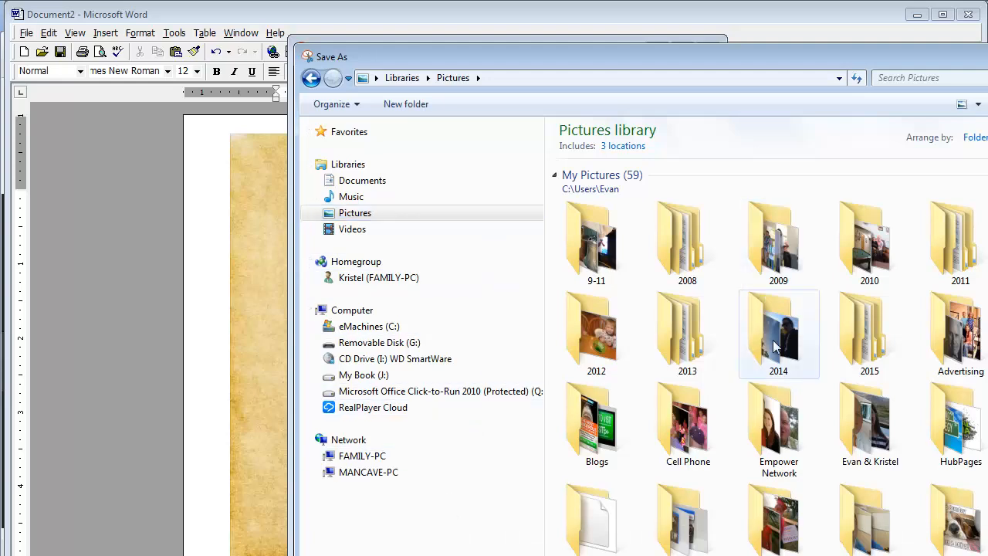
double_click(591, 447)
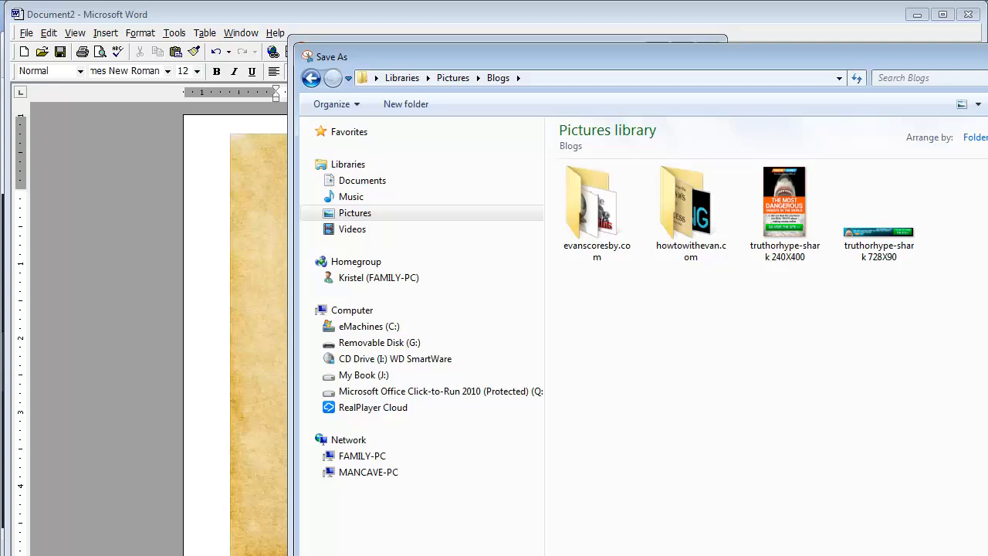
key("Return")
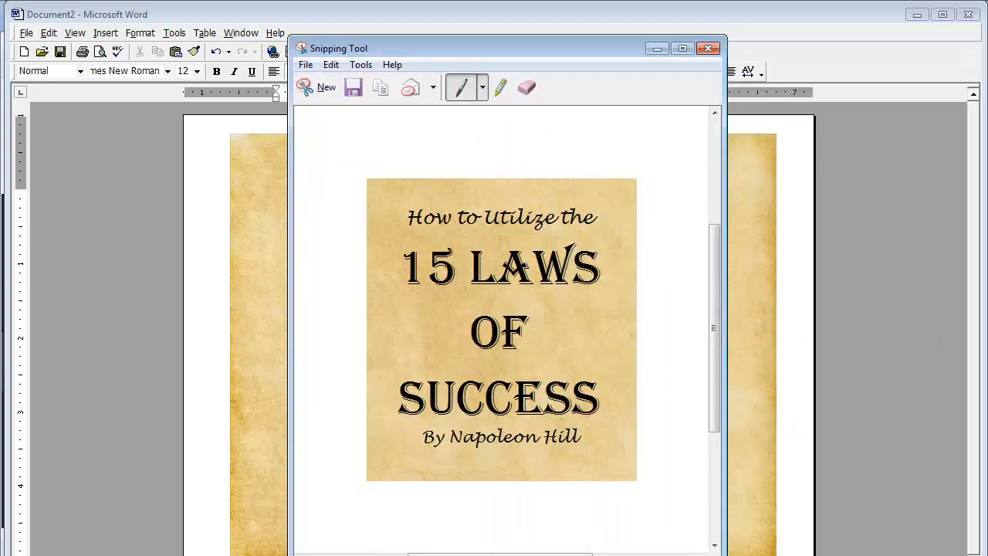
left_click(707, 48)
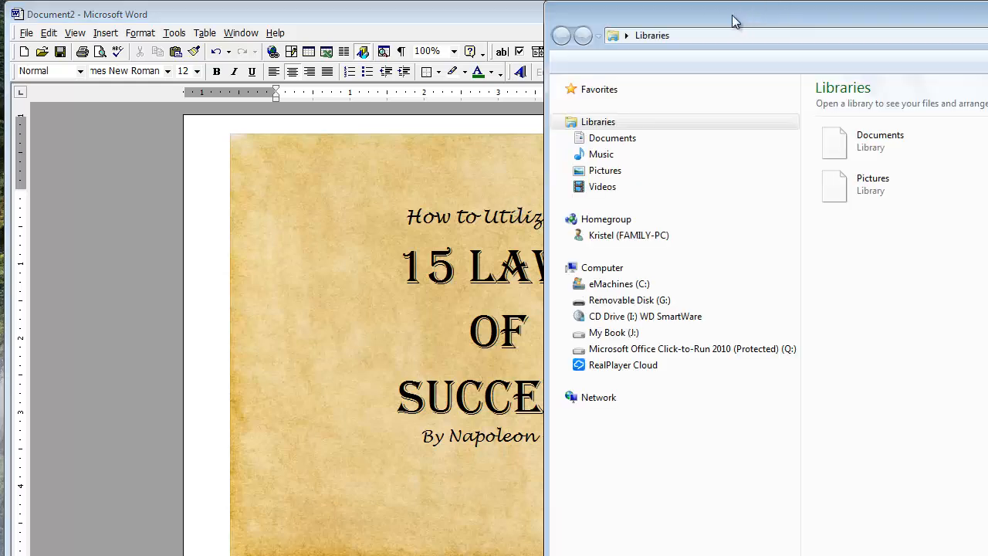
Step: Check the saved 15laws image in the Blogs folder of the Pictures library by opening it, and close the viewer
left_click_drag(734, 21, 316, 16)
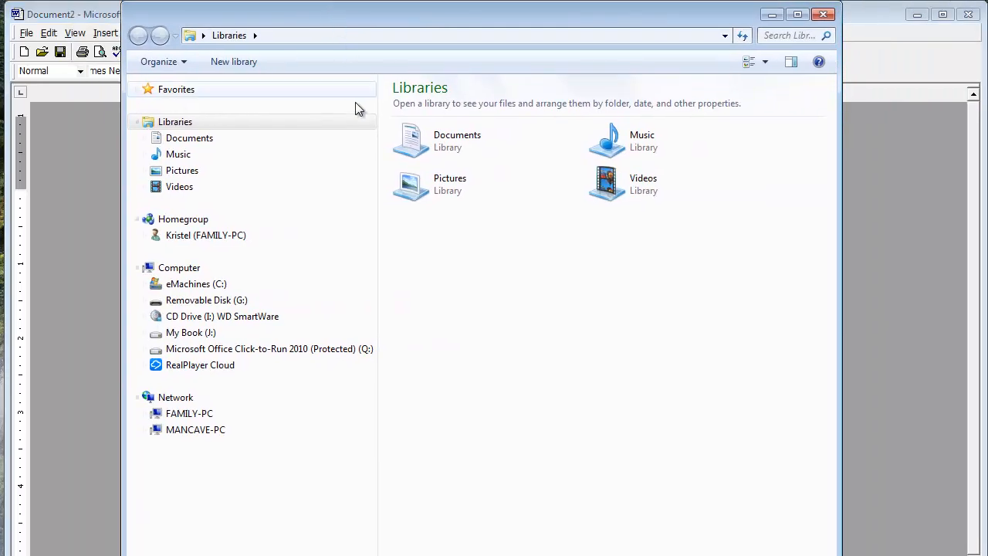
left_click(187, 175)
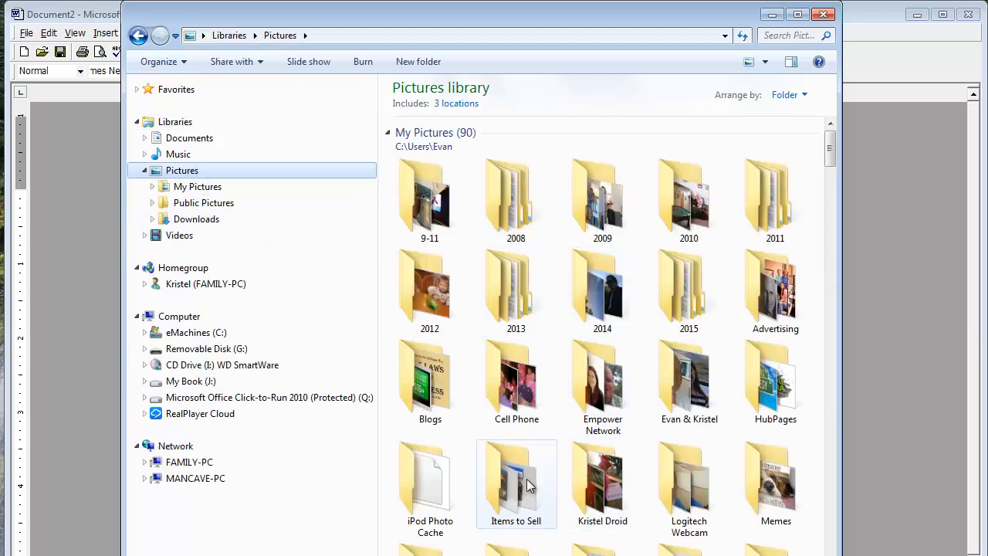
left_click(444, 390)
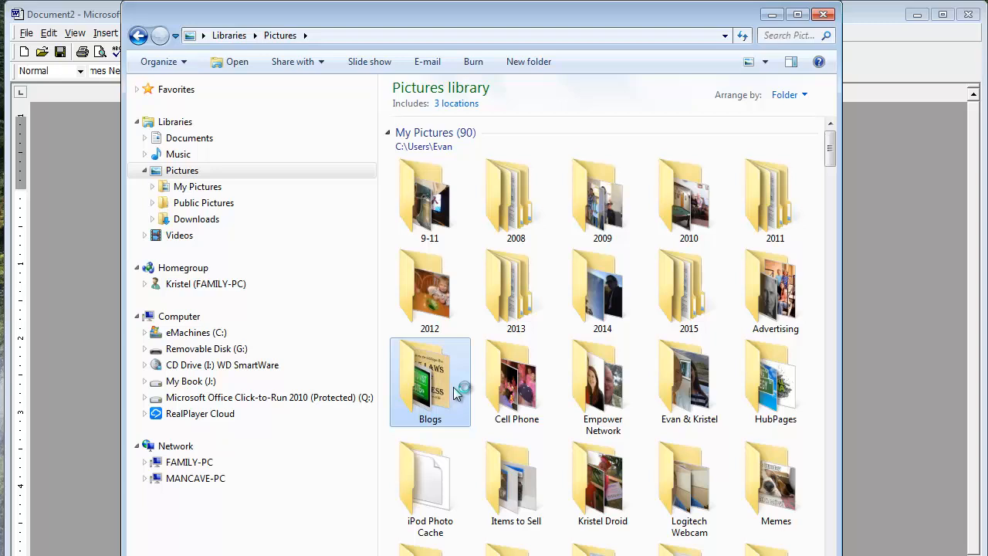
double_click(461, 384)
left_click(602, 177)
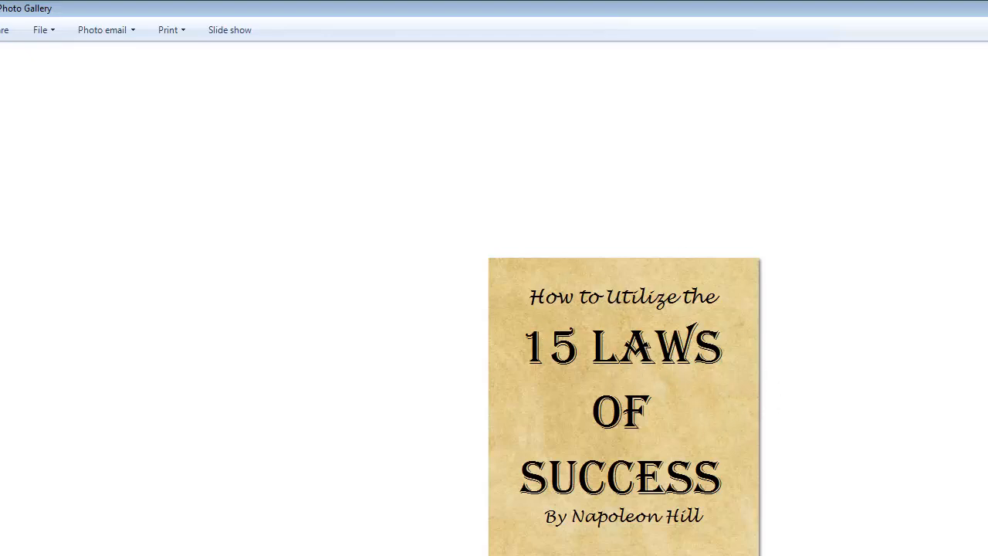
left_click(987, 8)
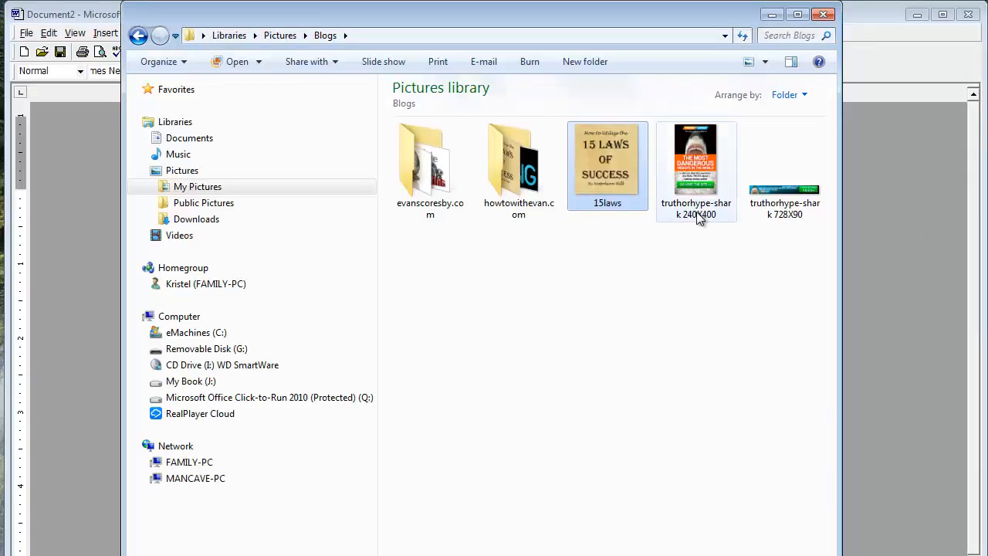